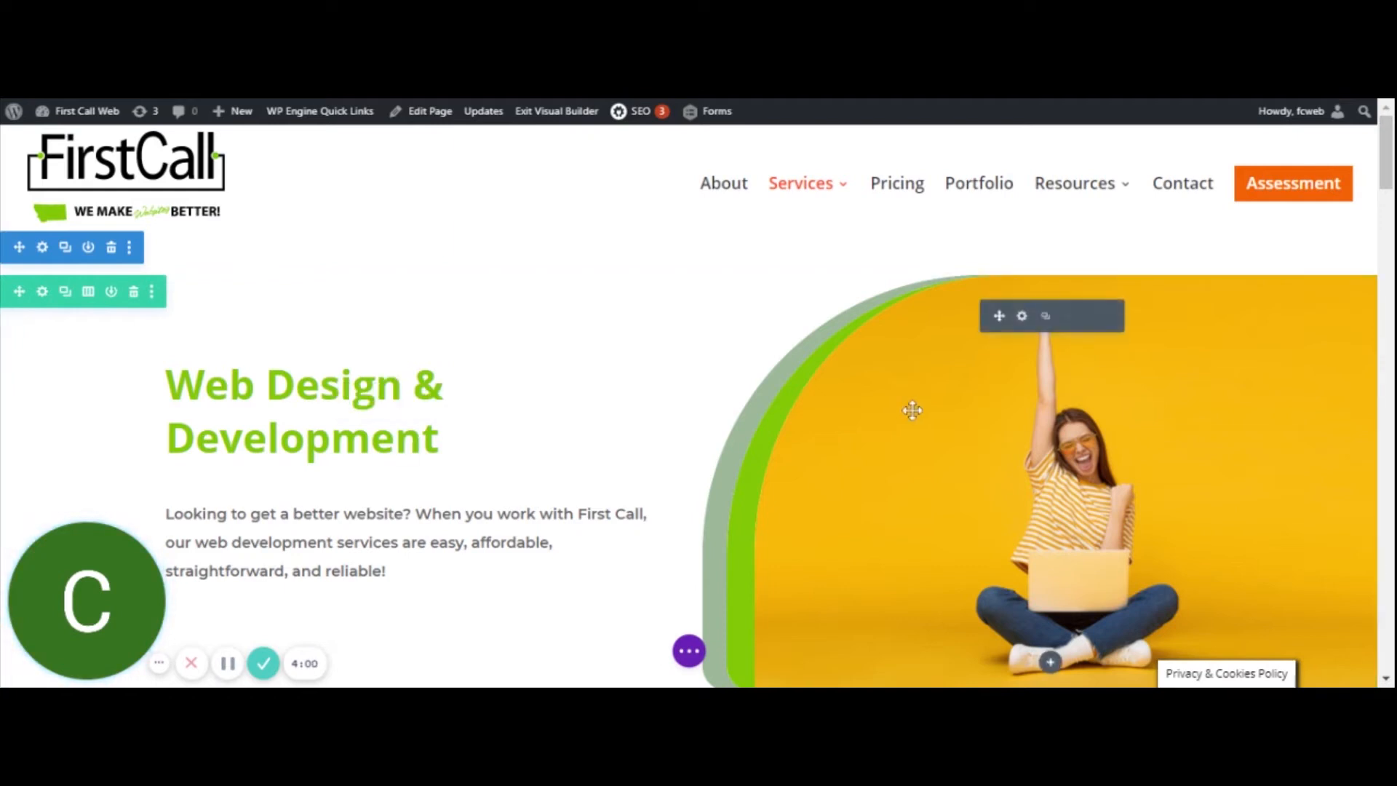
- Open the image settings of the hero picture beside the Web Design & Development heading and bring up the image chooser
scroll(1002, 350, "down", 1)
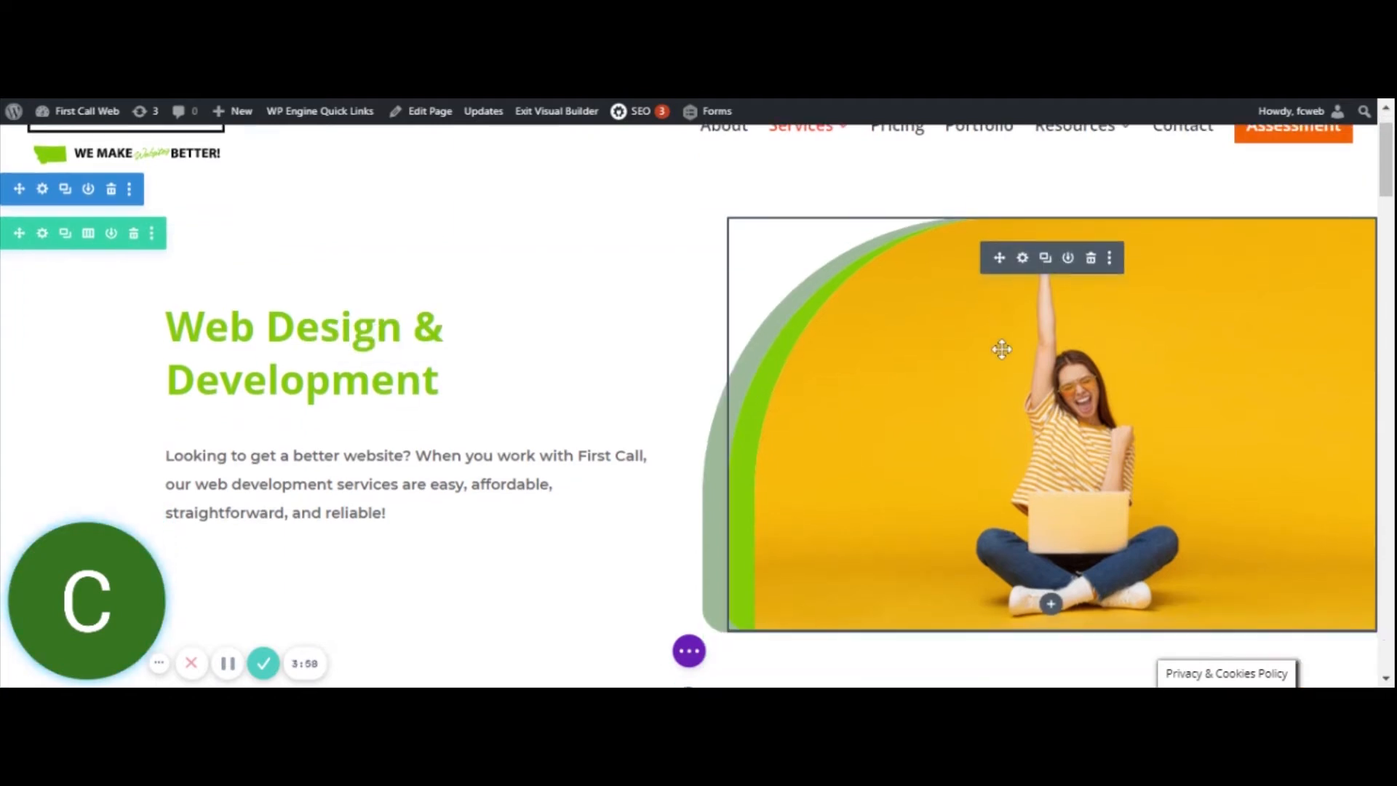
left_click(1024, 264)
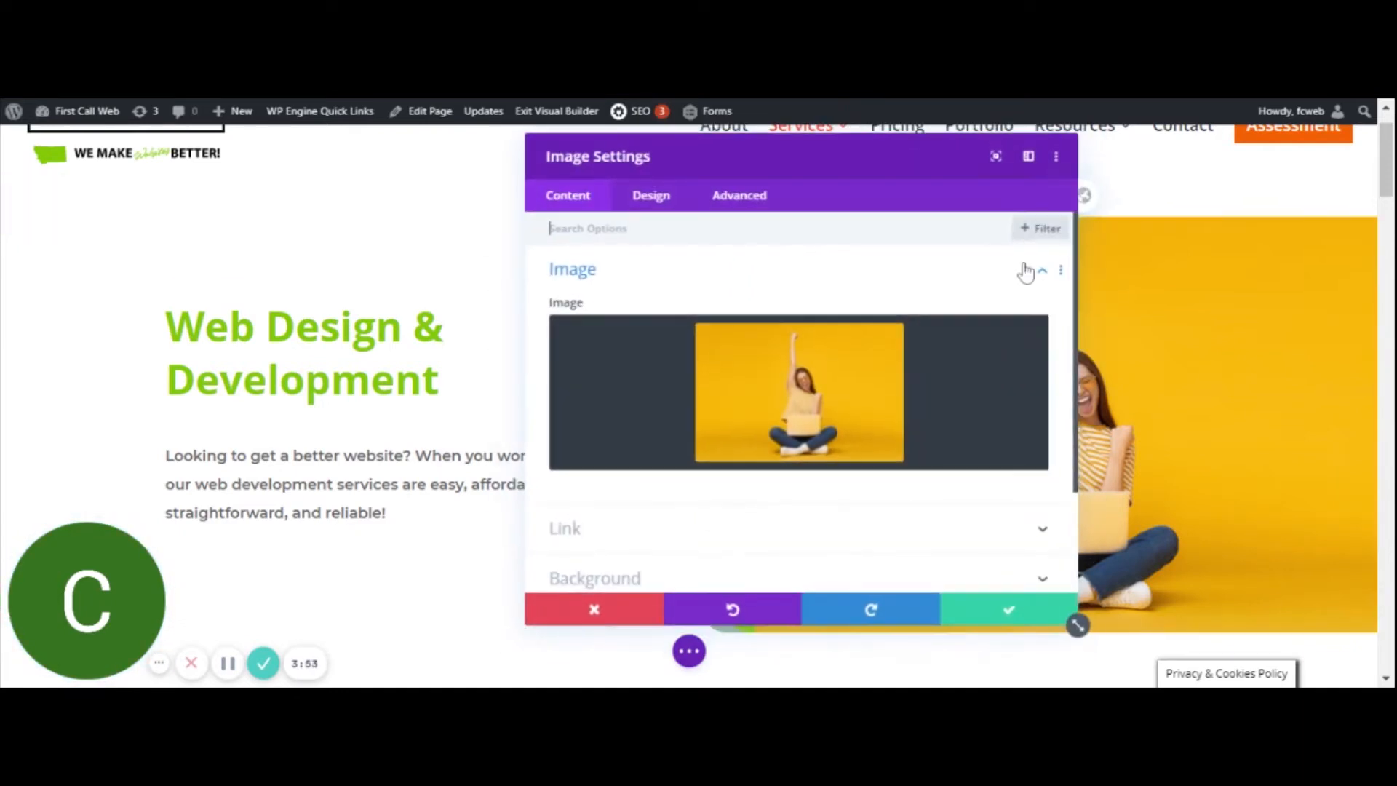
left_click_drag(805, 151, 411, 155)
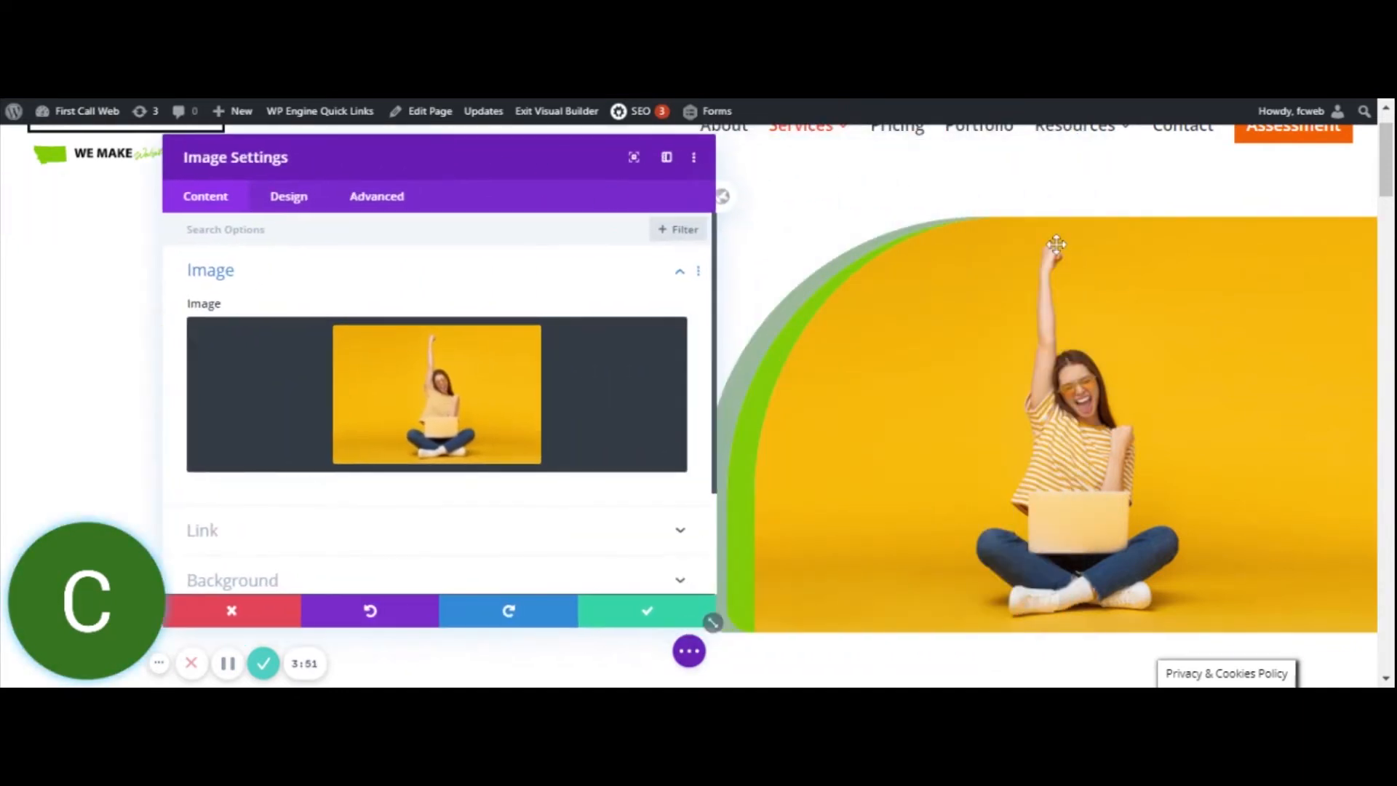
mouse_move(595, 383)
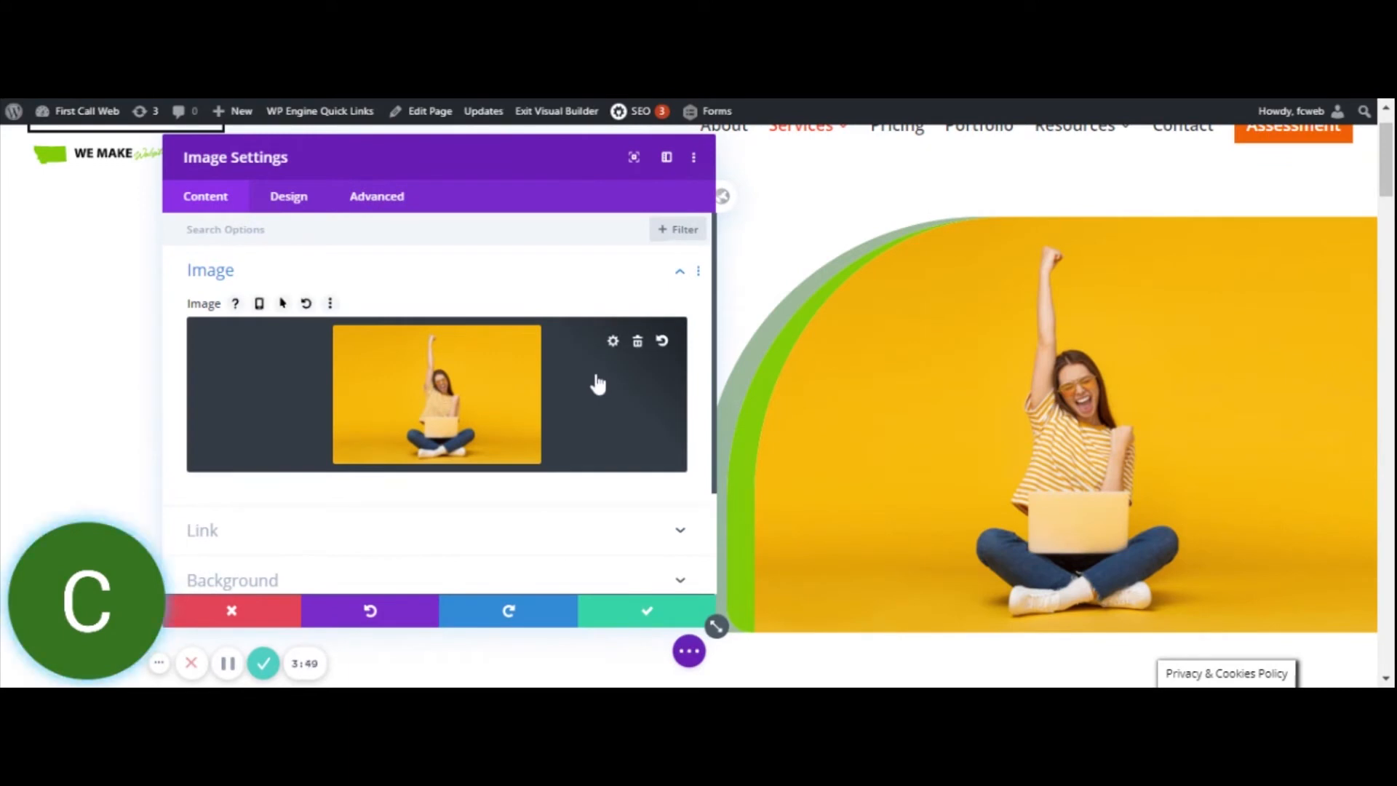
left_click(461, 394)
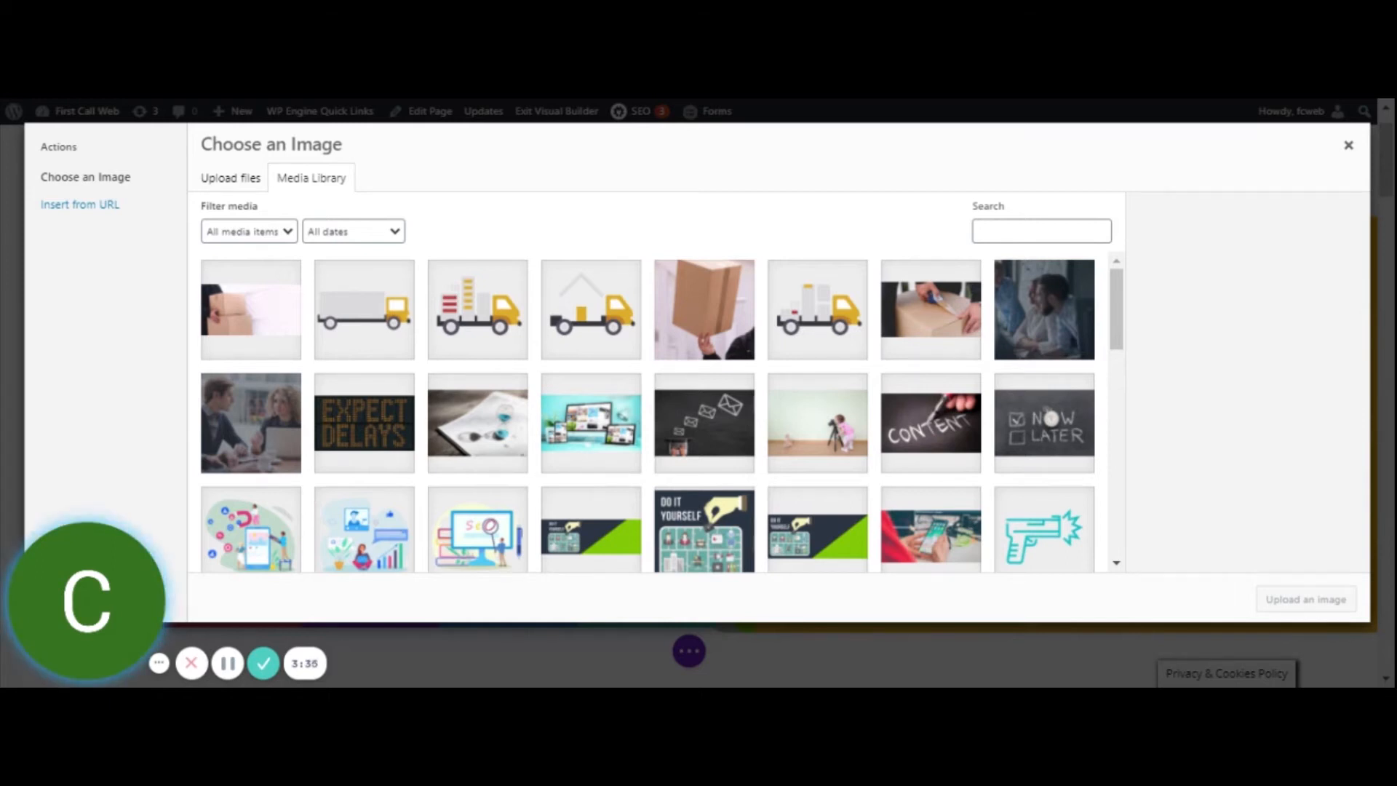
left_click(227, 180)
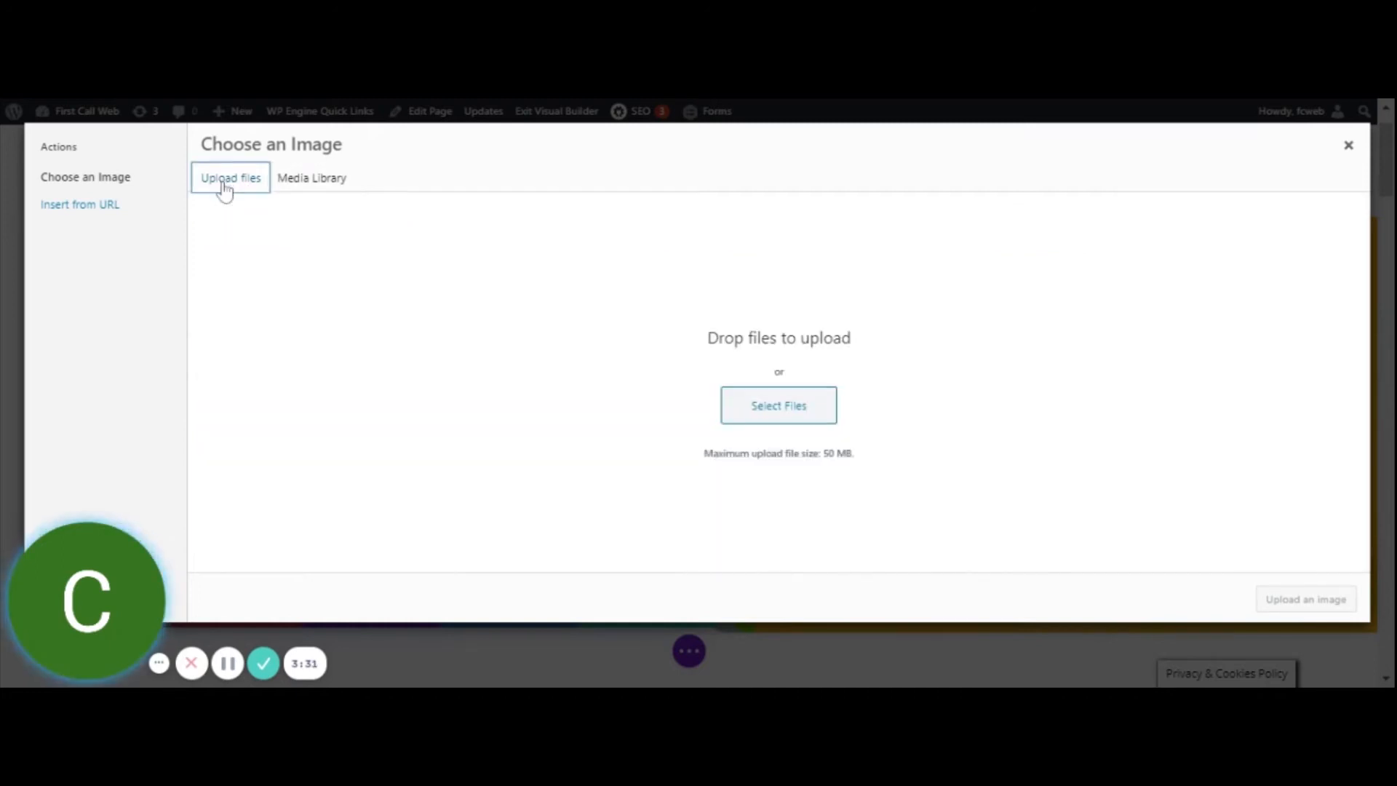
left_click(763, 420)
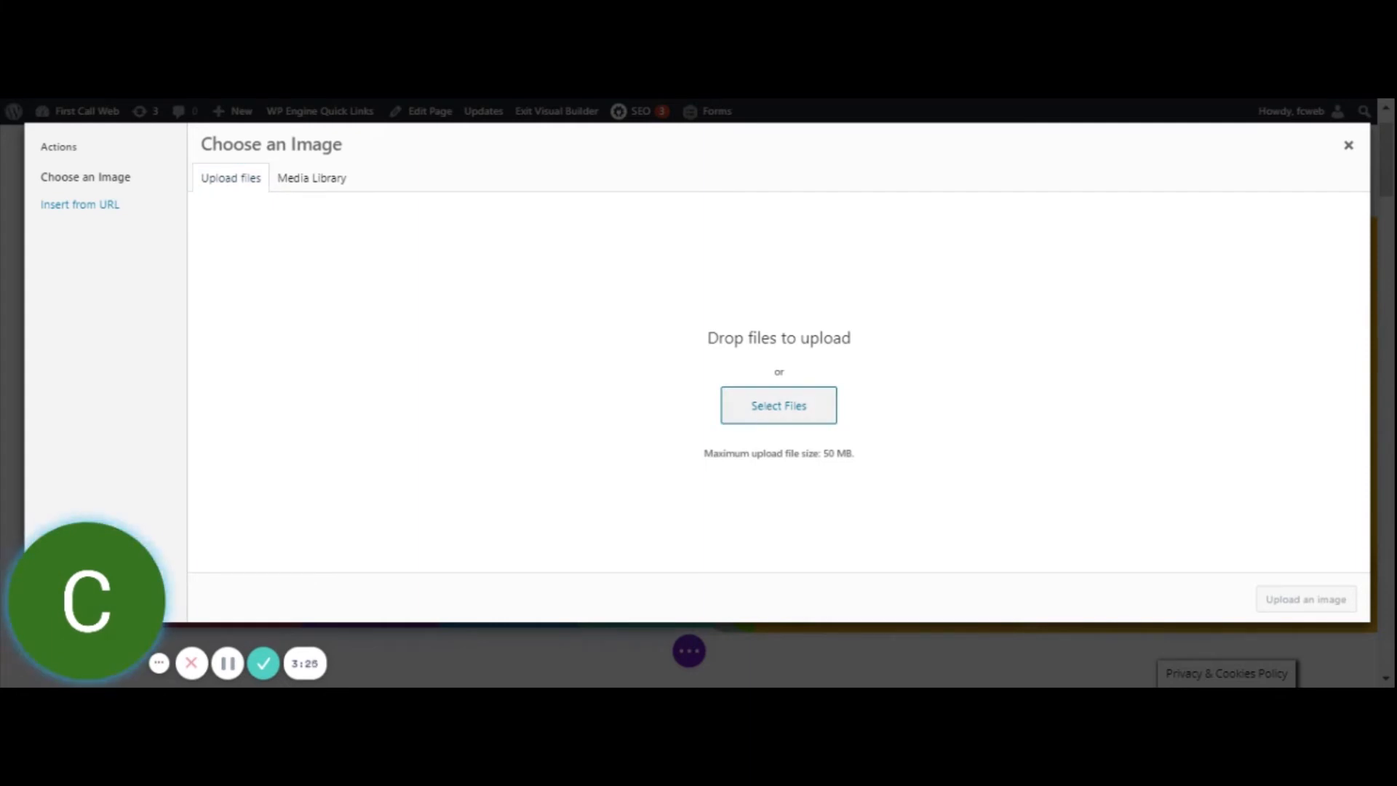
left_click(802, 300)
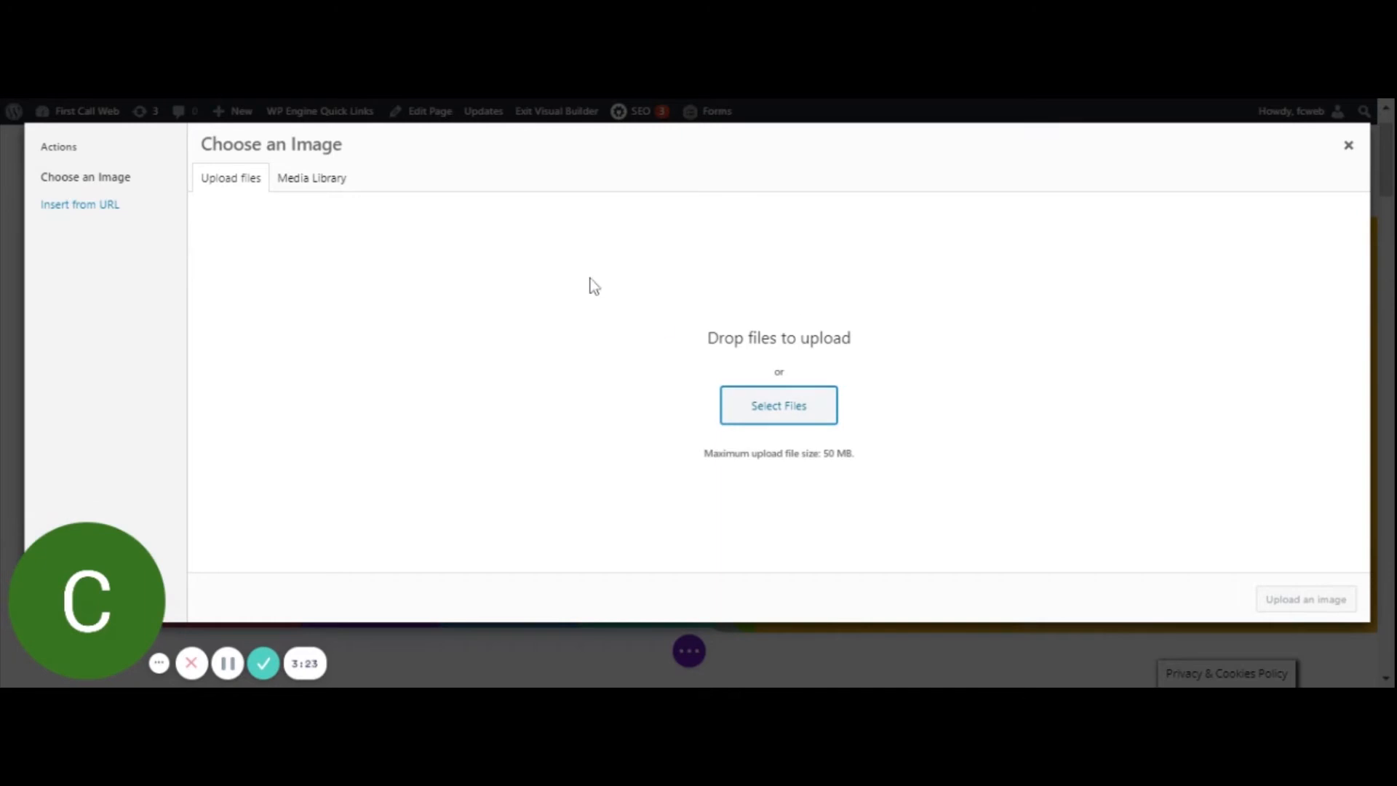
- Select GettyImages-1180925144.jpg, the woman in a yellow blouse against a gray wall, from the media library
left_click(280, 182)
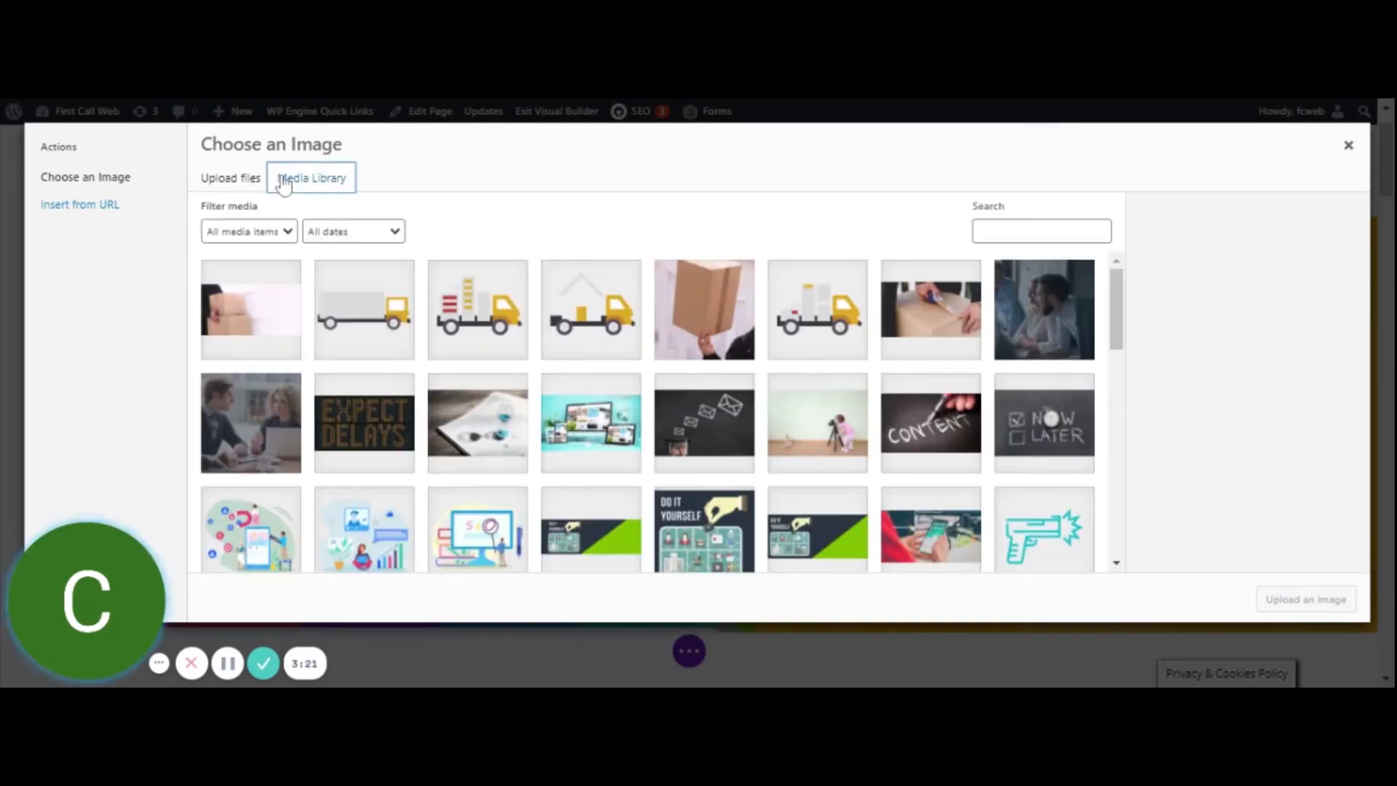
scroll(537, 378, "down", 2)
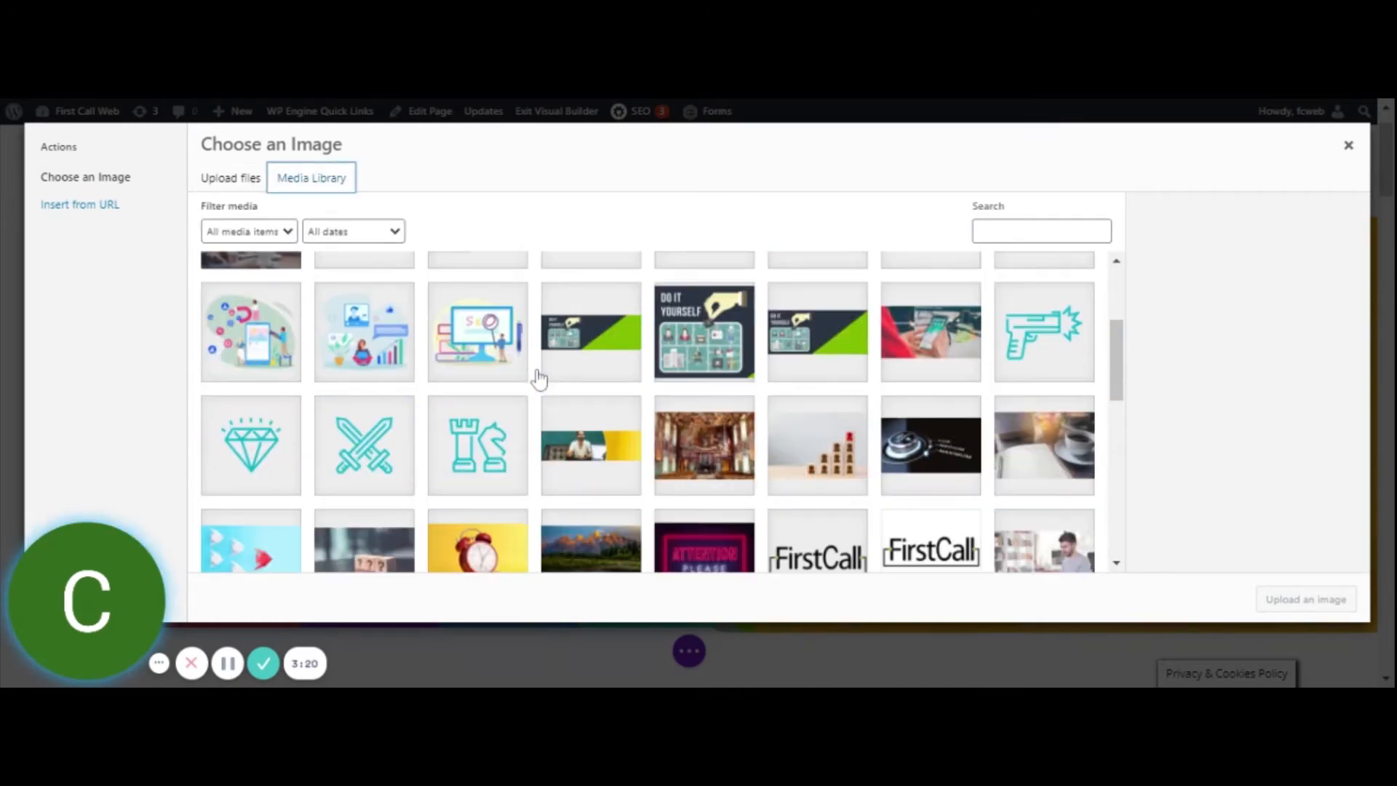
scroll(859, 385, "down", 2)
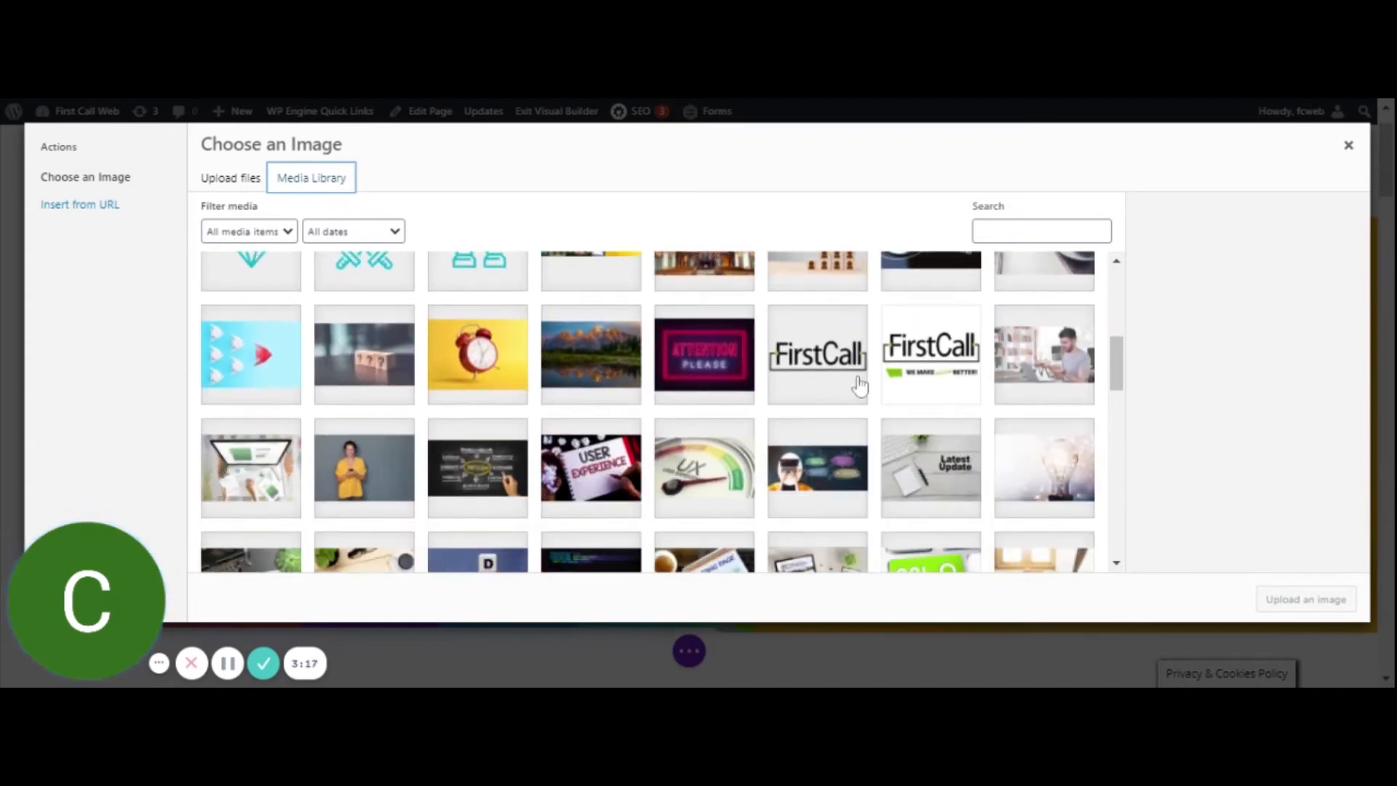
scroll(506, 380, "up", 1)
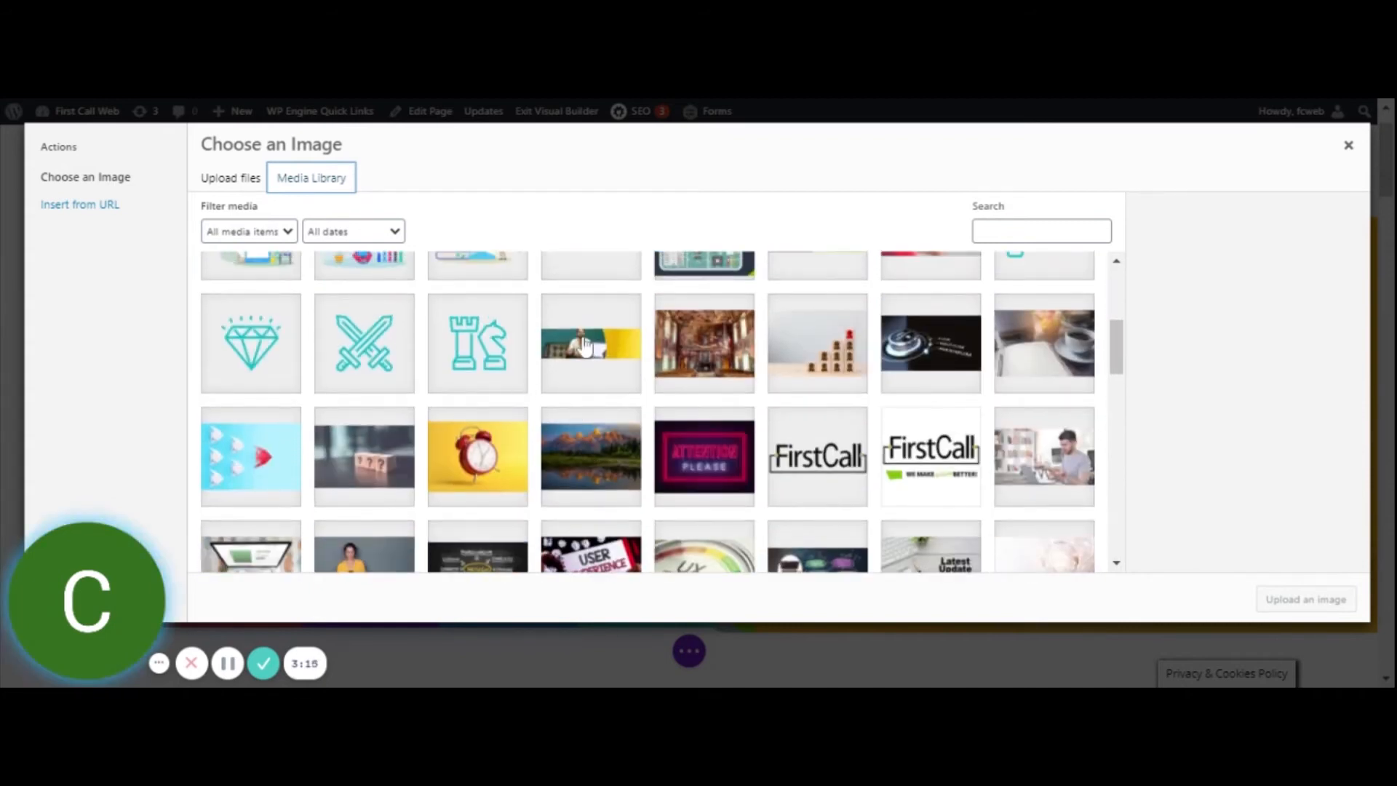
left_click(368, 544)
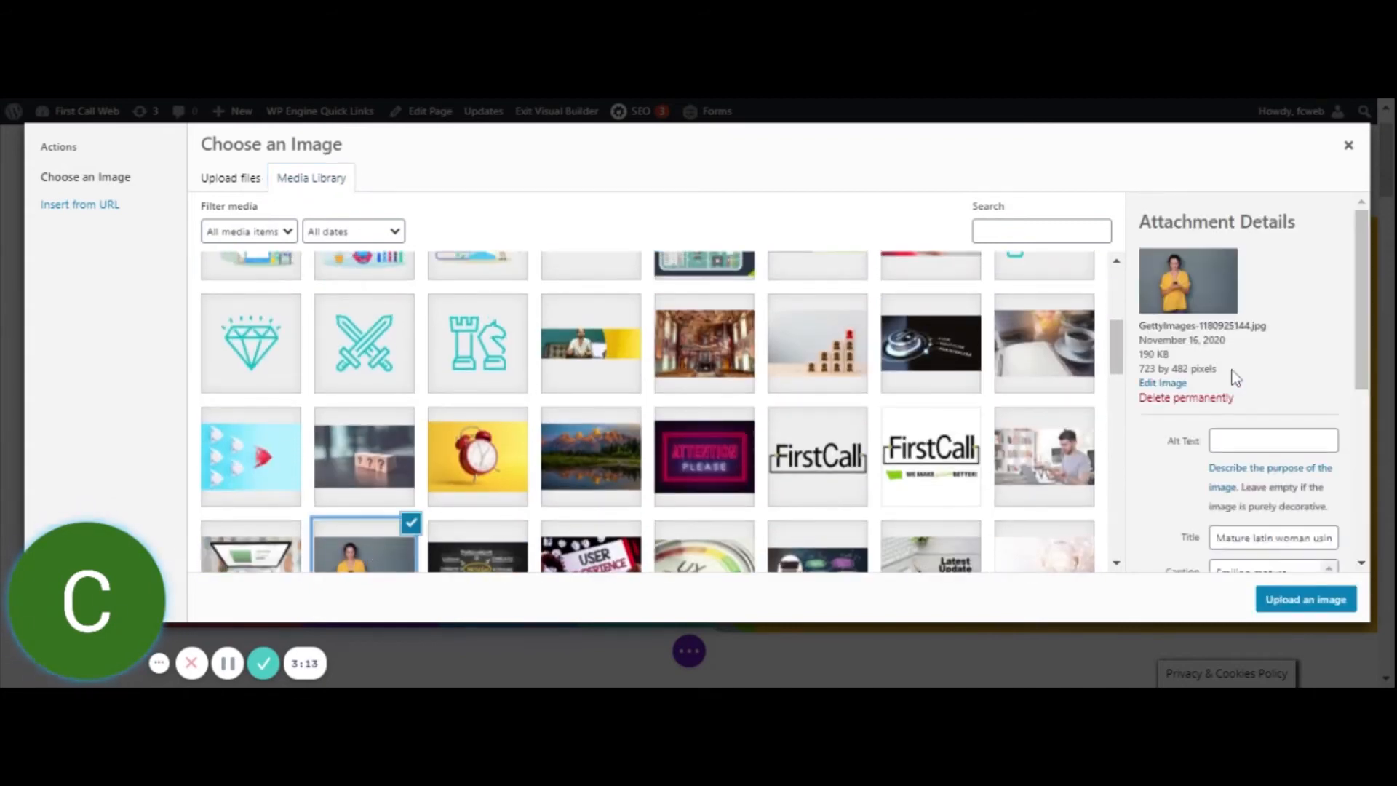
- Insert the selected picture at Full Size – 723 × 482 as the hero image and save the image settings
scroll(1231, 393, "down", 5)
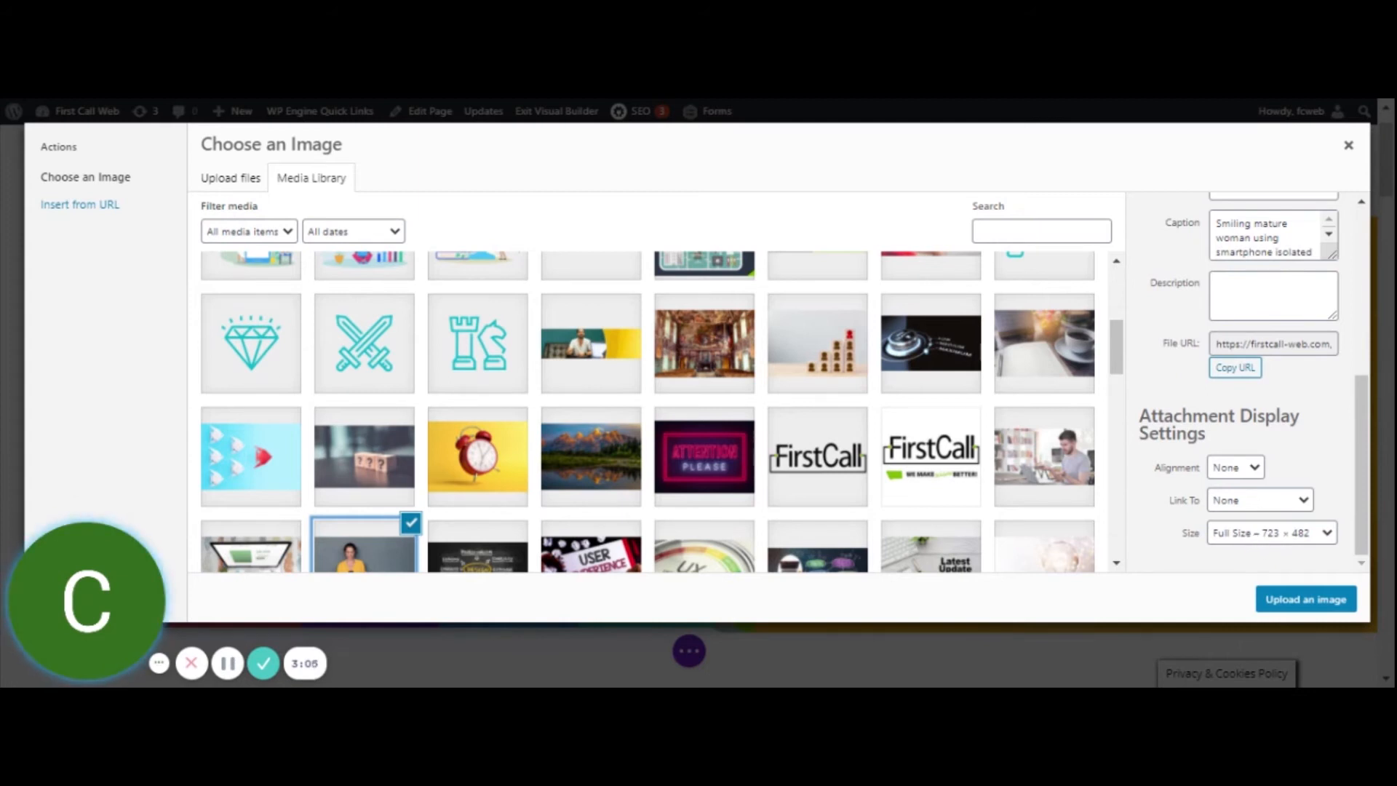
left_click(1255, 542)
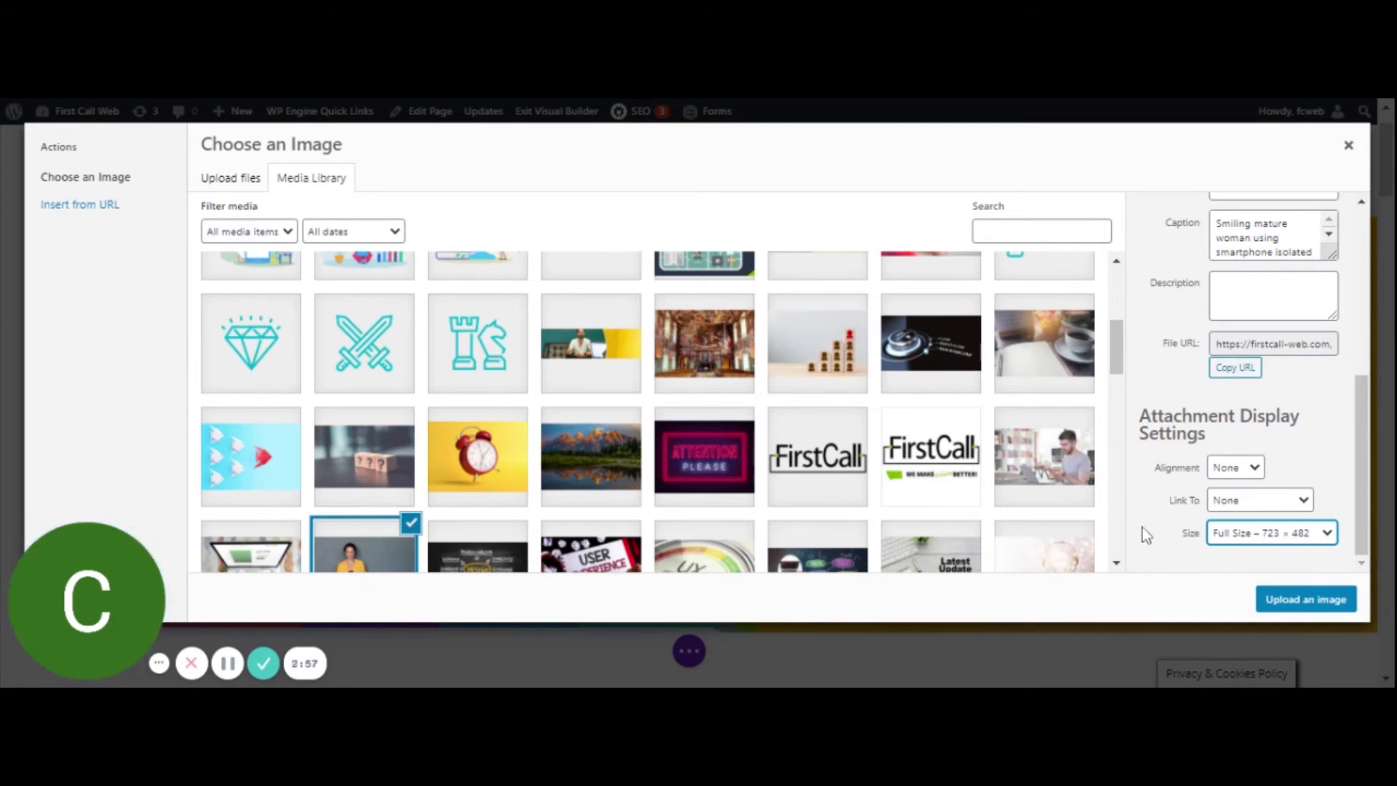
left_click(1283, 602)
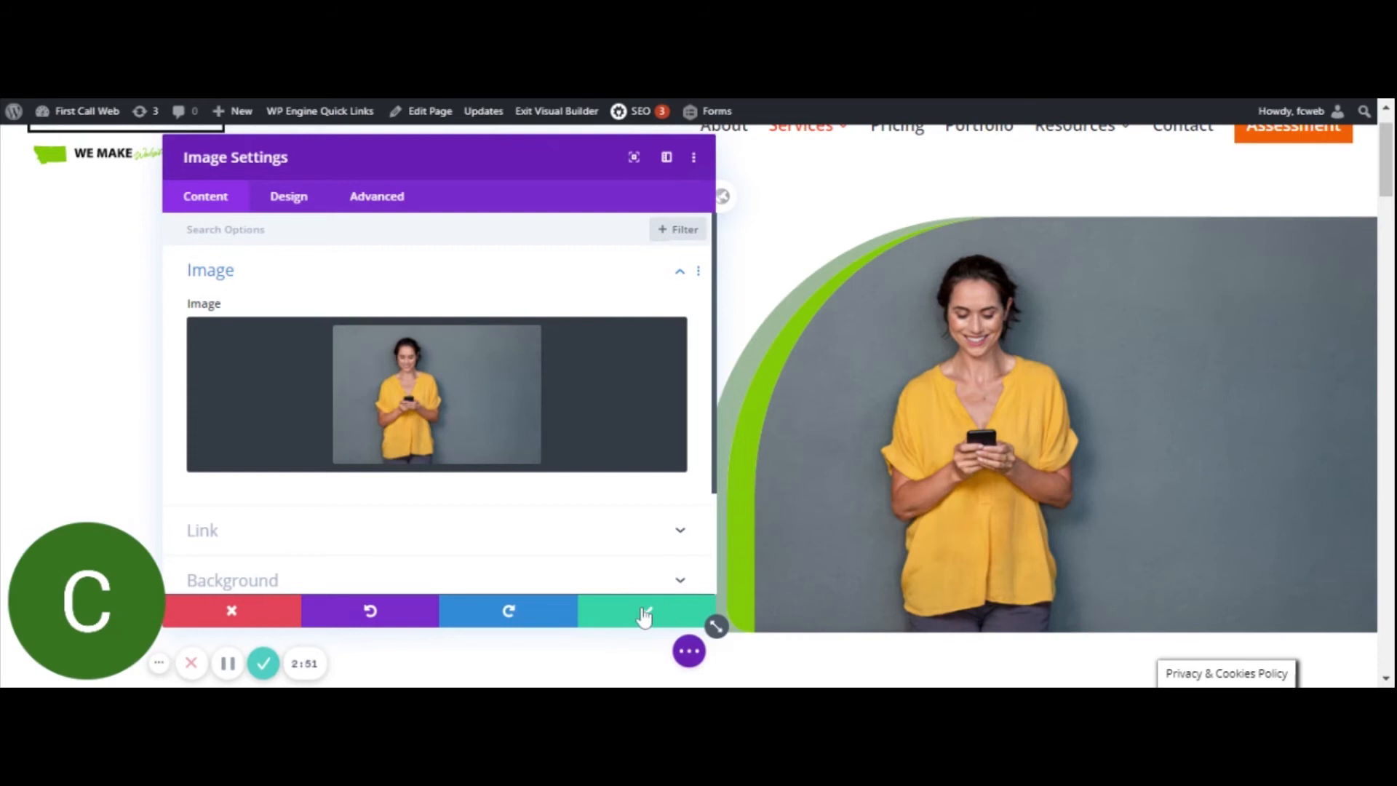
left_click(645, 616)
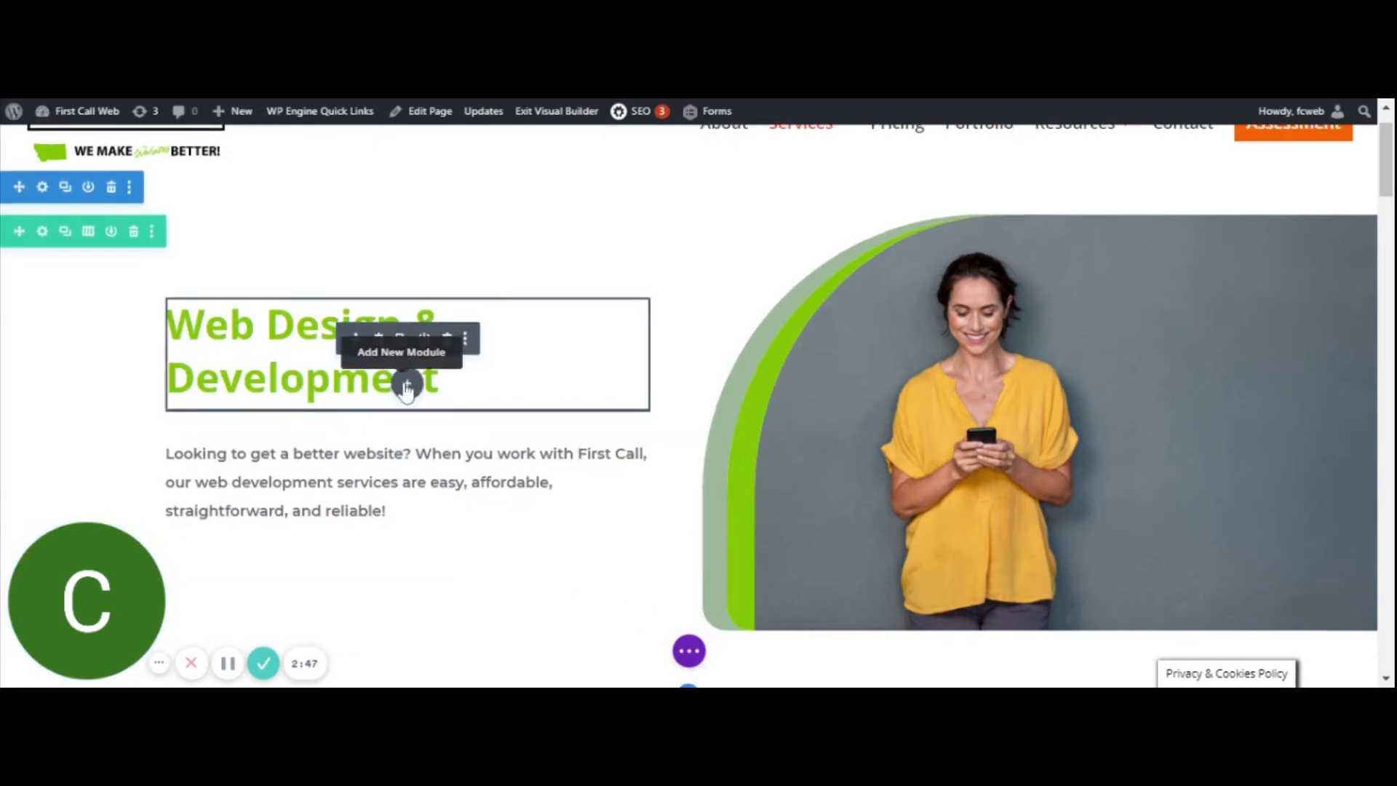
- Open the text design options of the intro paragraph below the Web Design & Development heading and examine its font settings
scroll(405, 382, "down", 1)
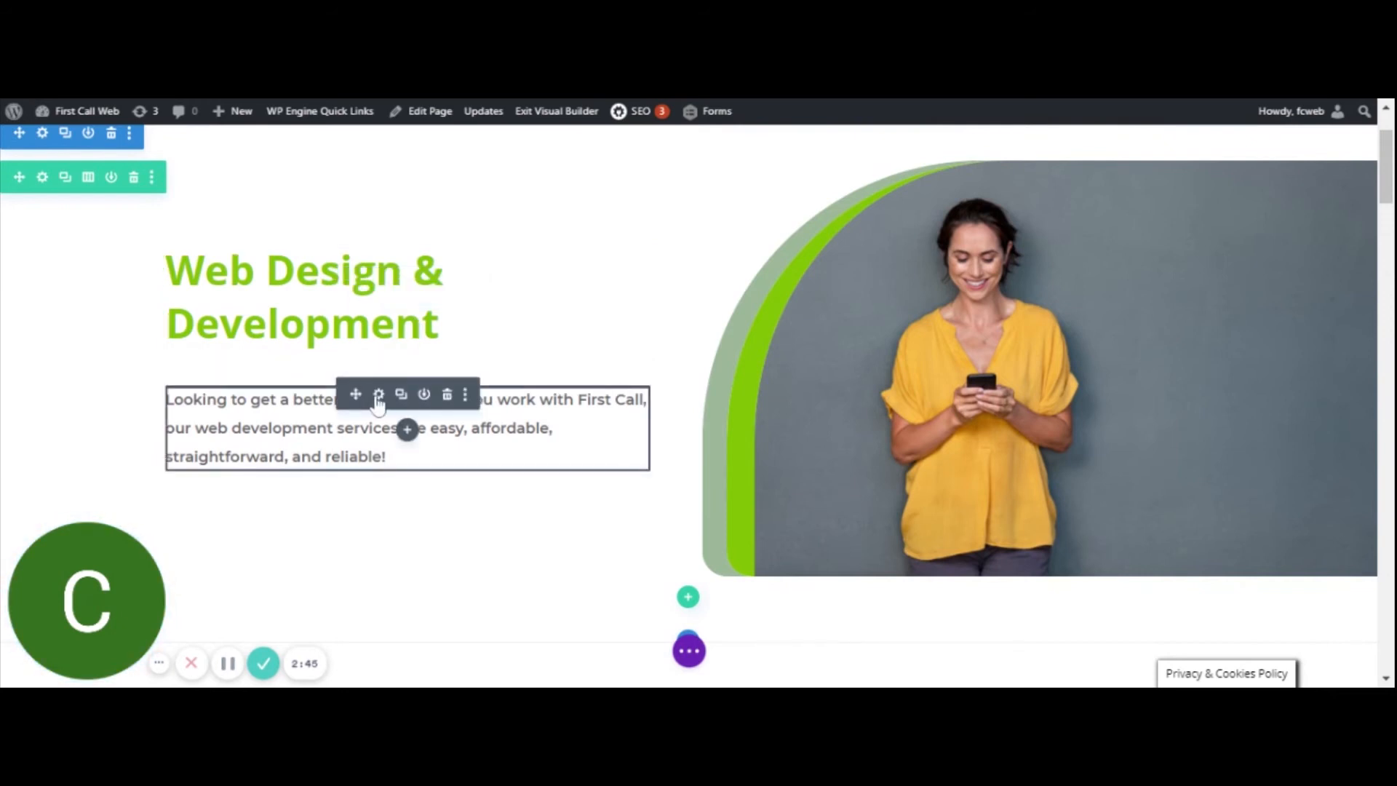
left_click(378, 394)
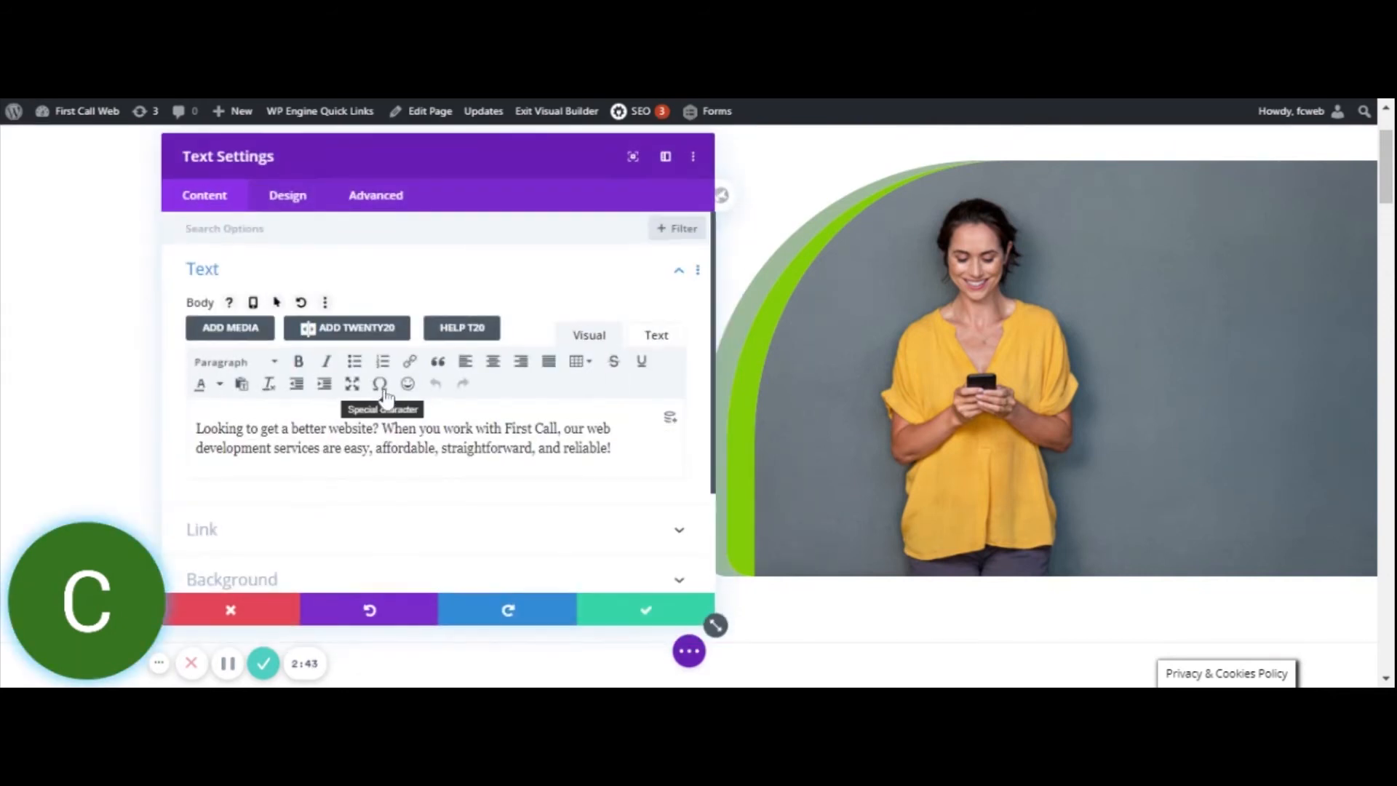
left_click_drag(308, 151, 952, 166)
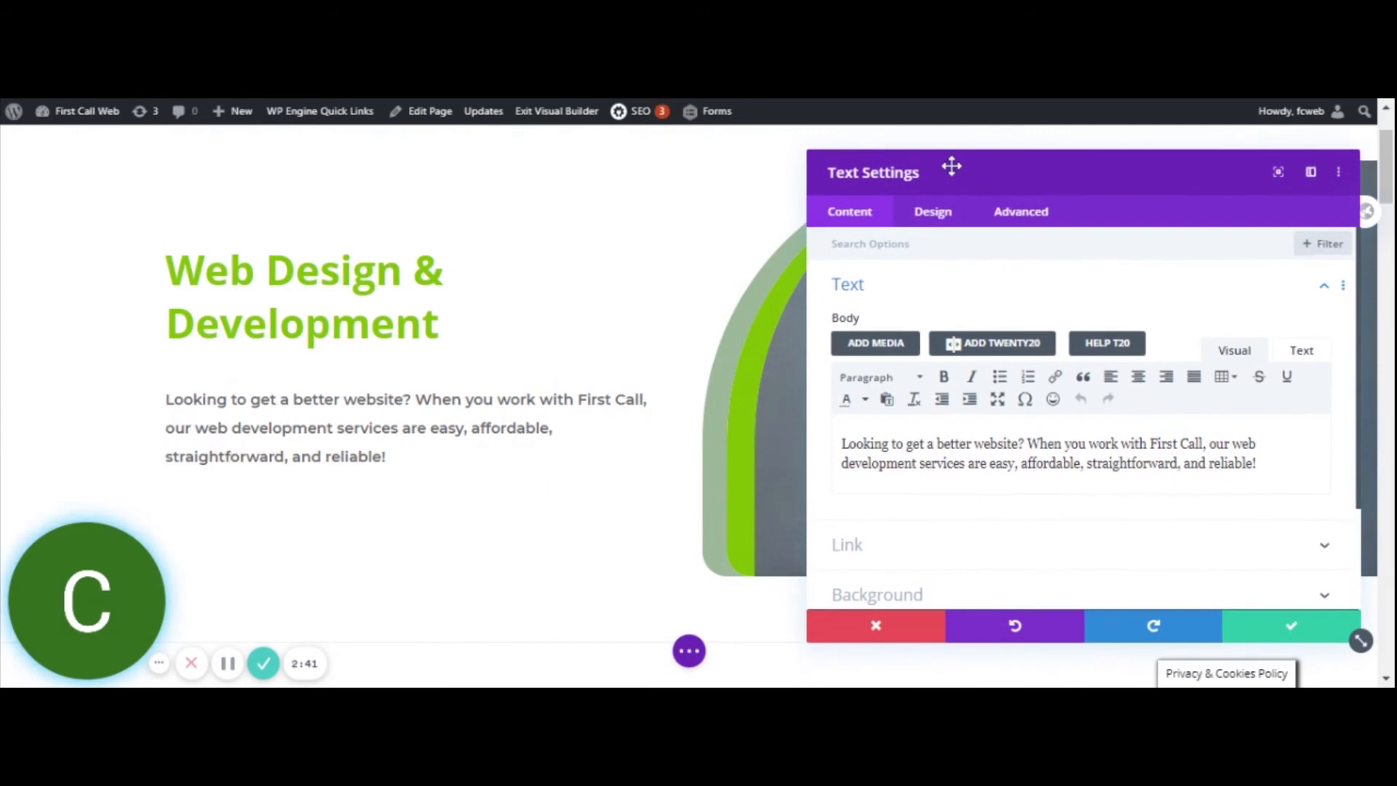
left_click(935, 215)
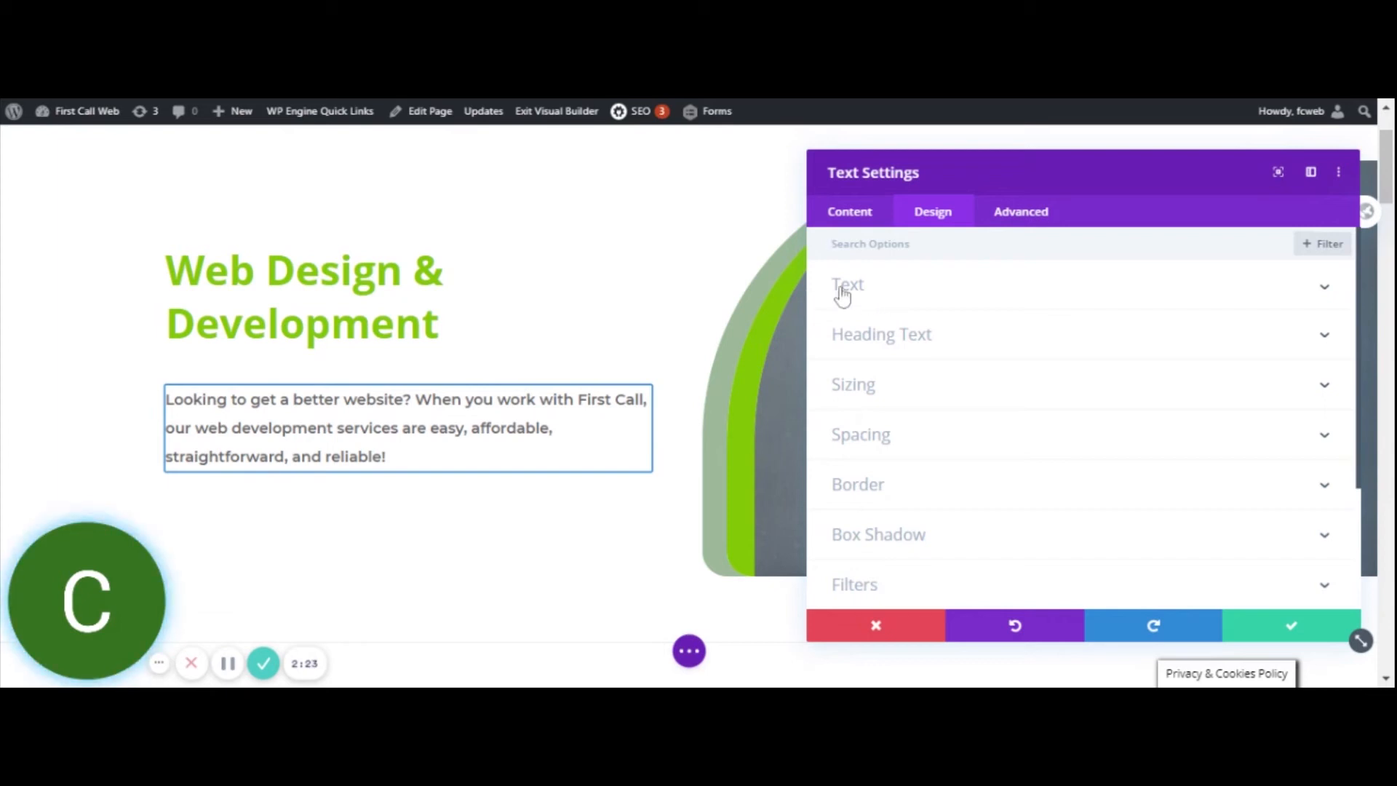
left_click(883, 302)
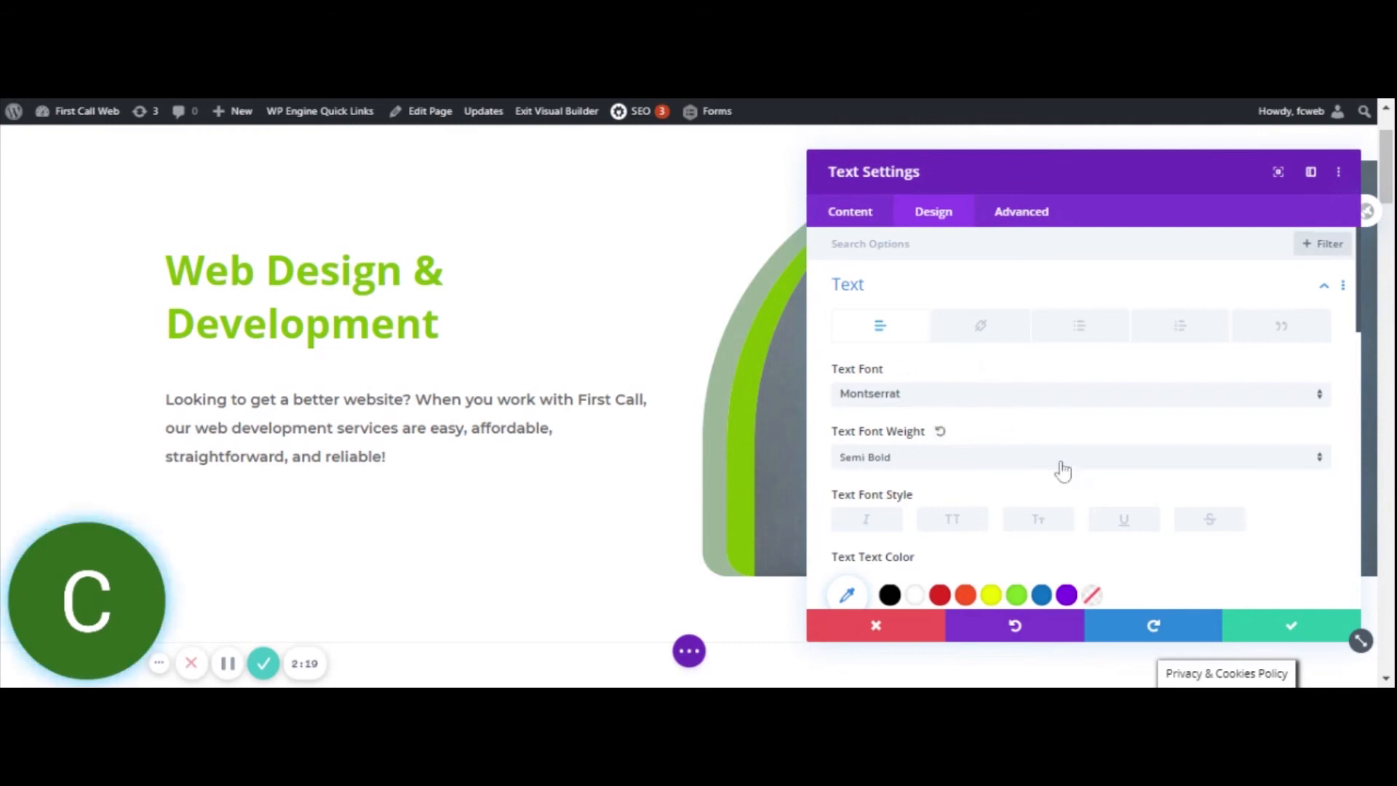
scroll(895, 401, "down", 2)
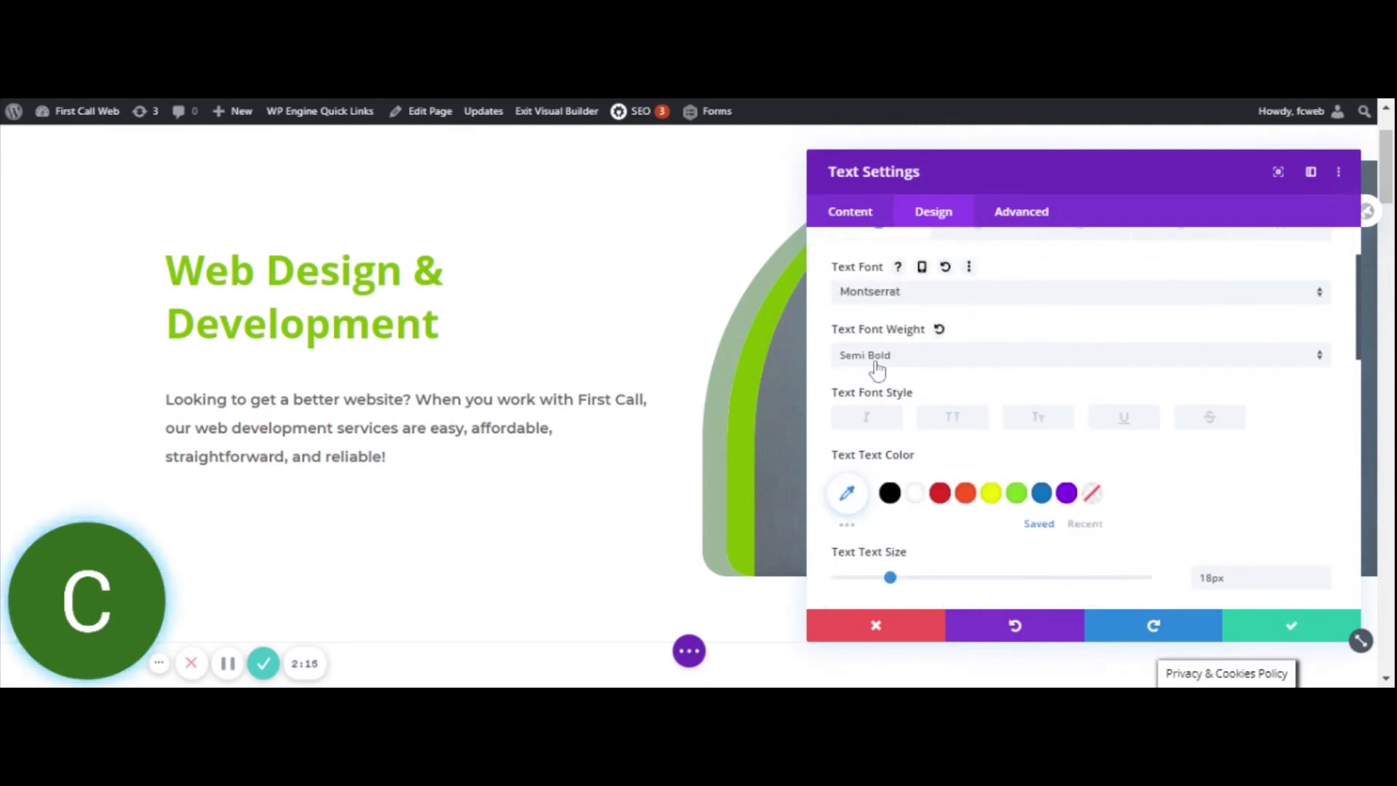
scroll(1101, 446, "down", 4)
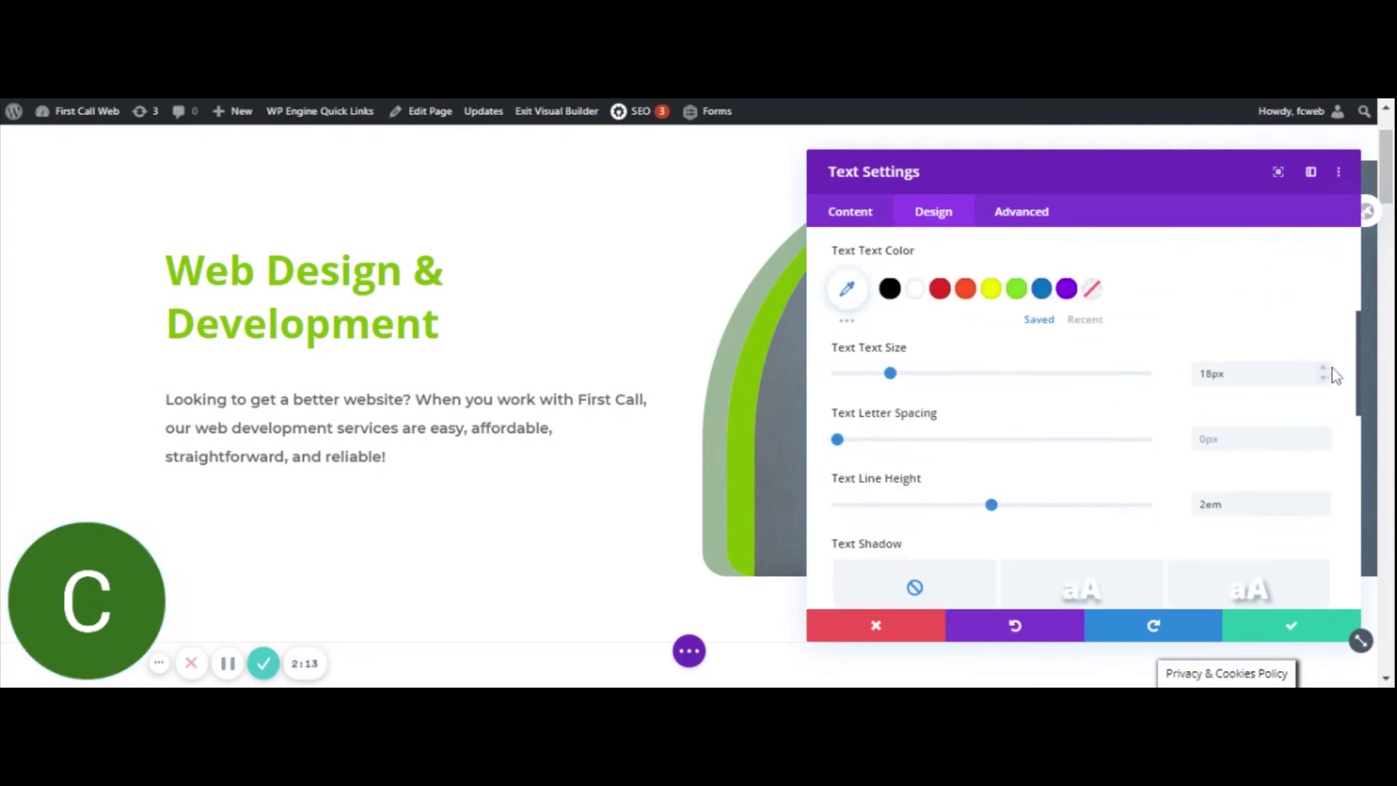
- Try enlarging the intro paragraph's text size to 26px
left_click(1326, 369)
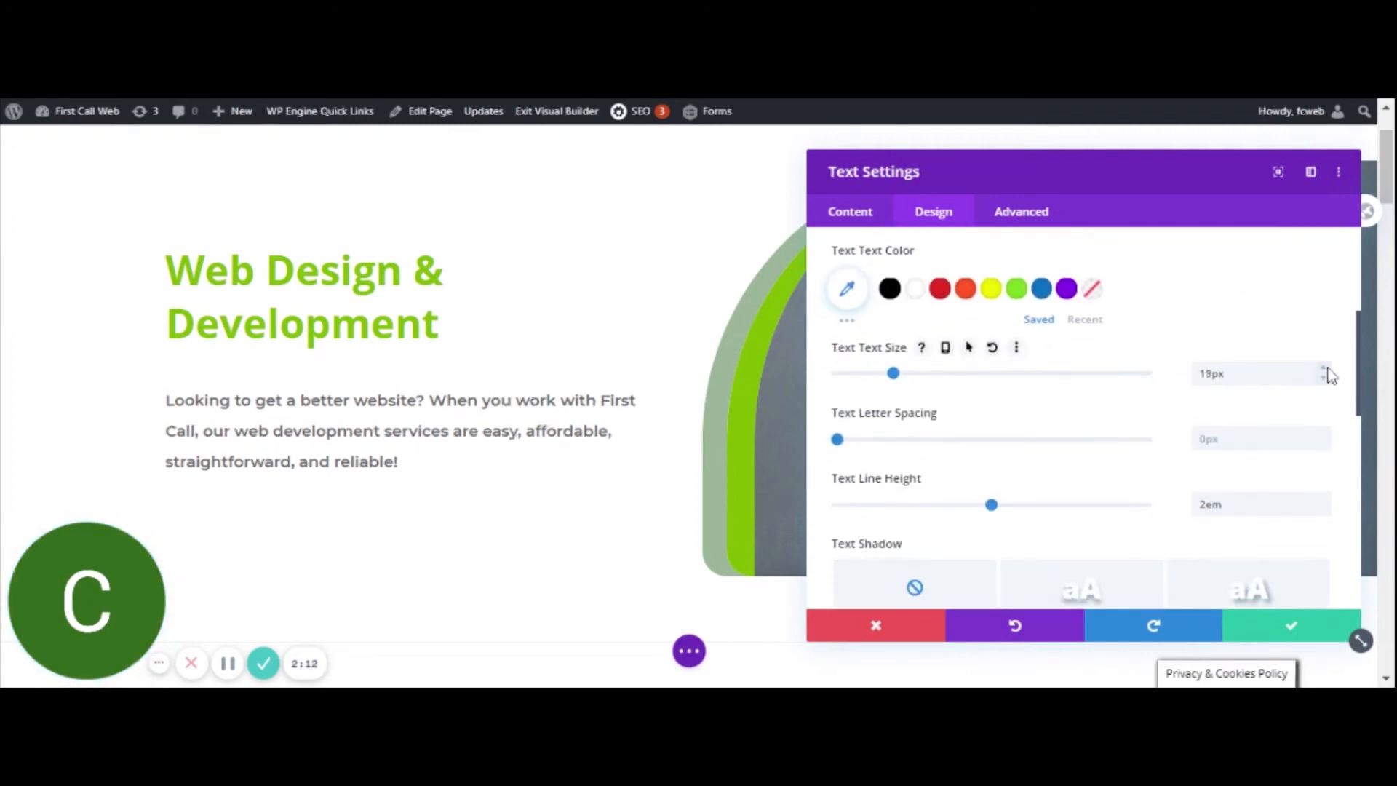
left_click(1326, 369)
left_click(1326, 369)
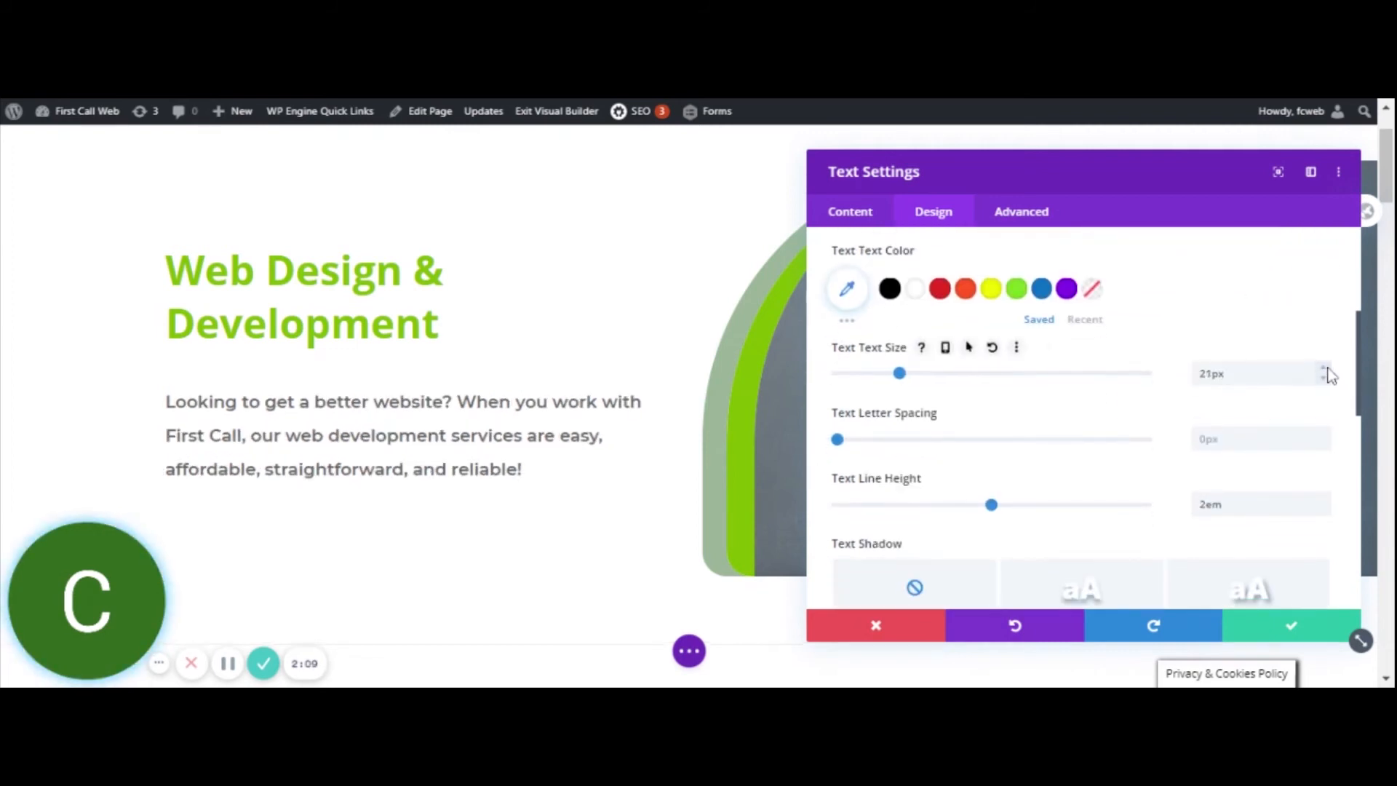
left_click(1326, 369)
left_click(1325, 369)
left_click(1326, 369)
left_click(1326, 369)
left_click(1326, 369)
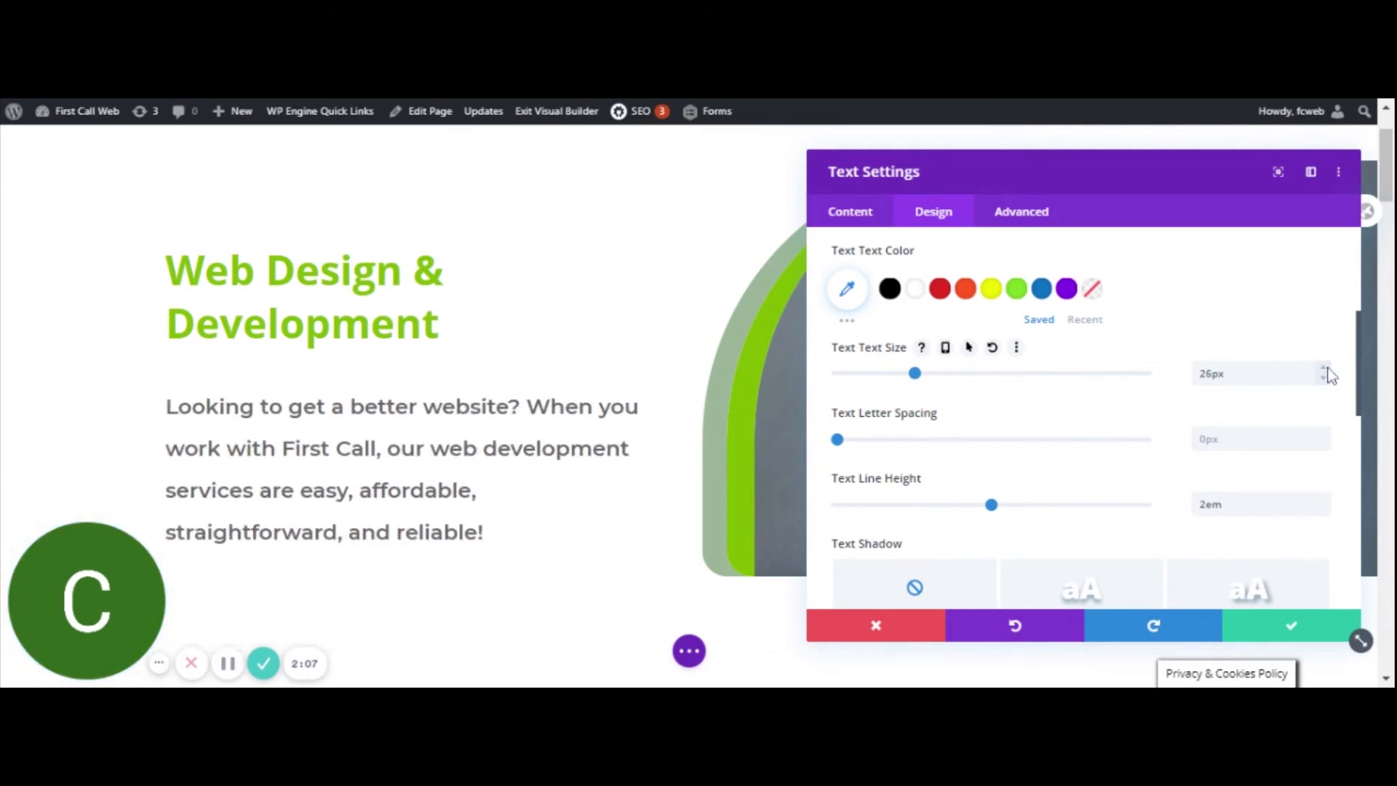
- Reduce the intro paragraph's text size back to 18px and save the text settings
left_click(1324, 379)
left_click(1324, 378)
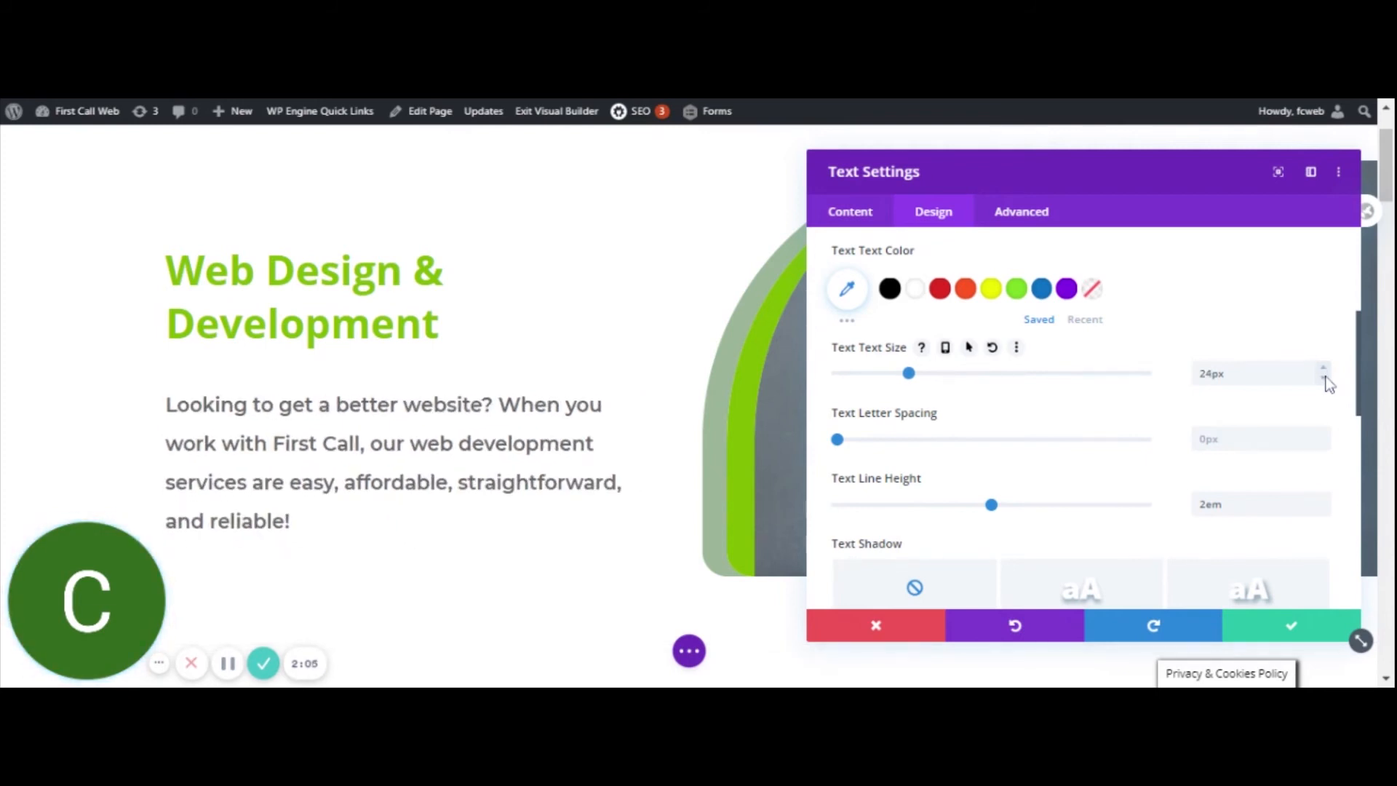
left_click(1325, 379)
left_click(1325, 379)
left_click(1324, 378)
left_click(1325, 378)
left_click(1324, 378)
left_click(1325, 379)
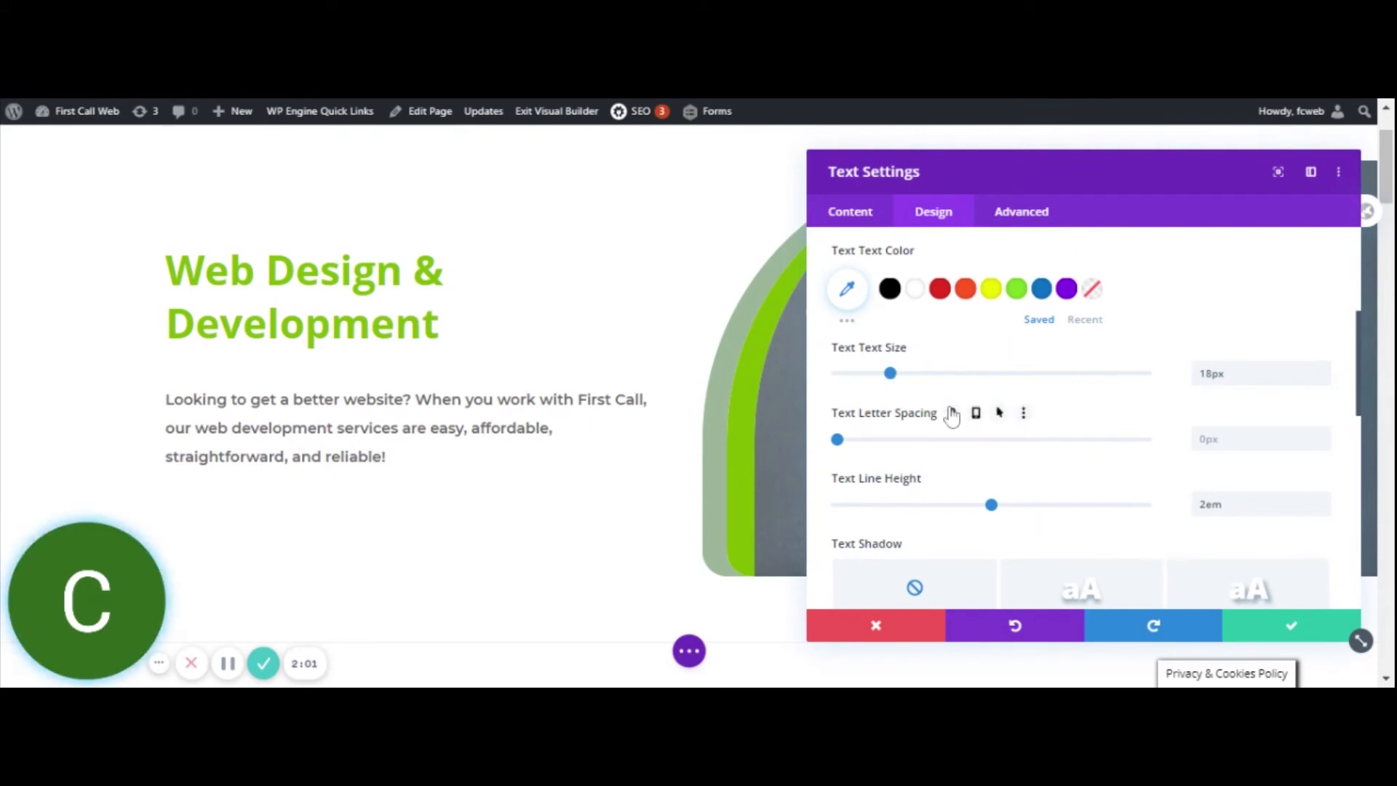
left_click(1293, 631)
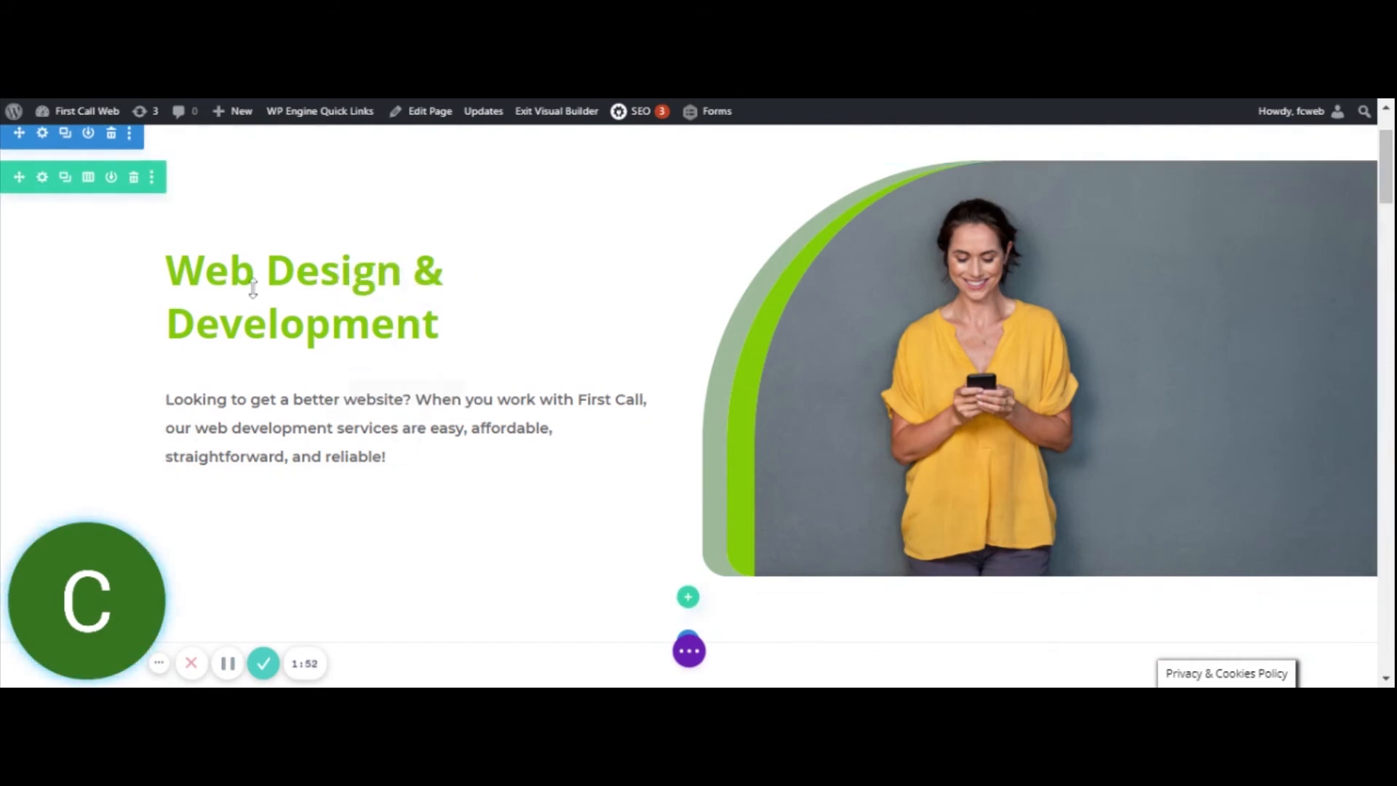
- Look through the page sections below the hero, down to the service cards and back to the digital marketing assessment button
scroll(407, 328, "down", 5)
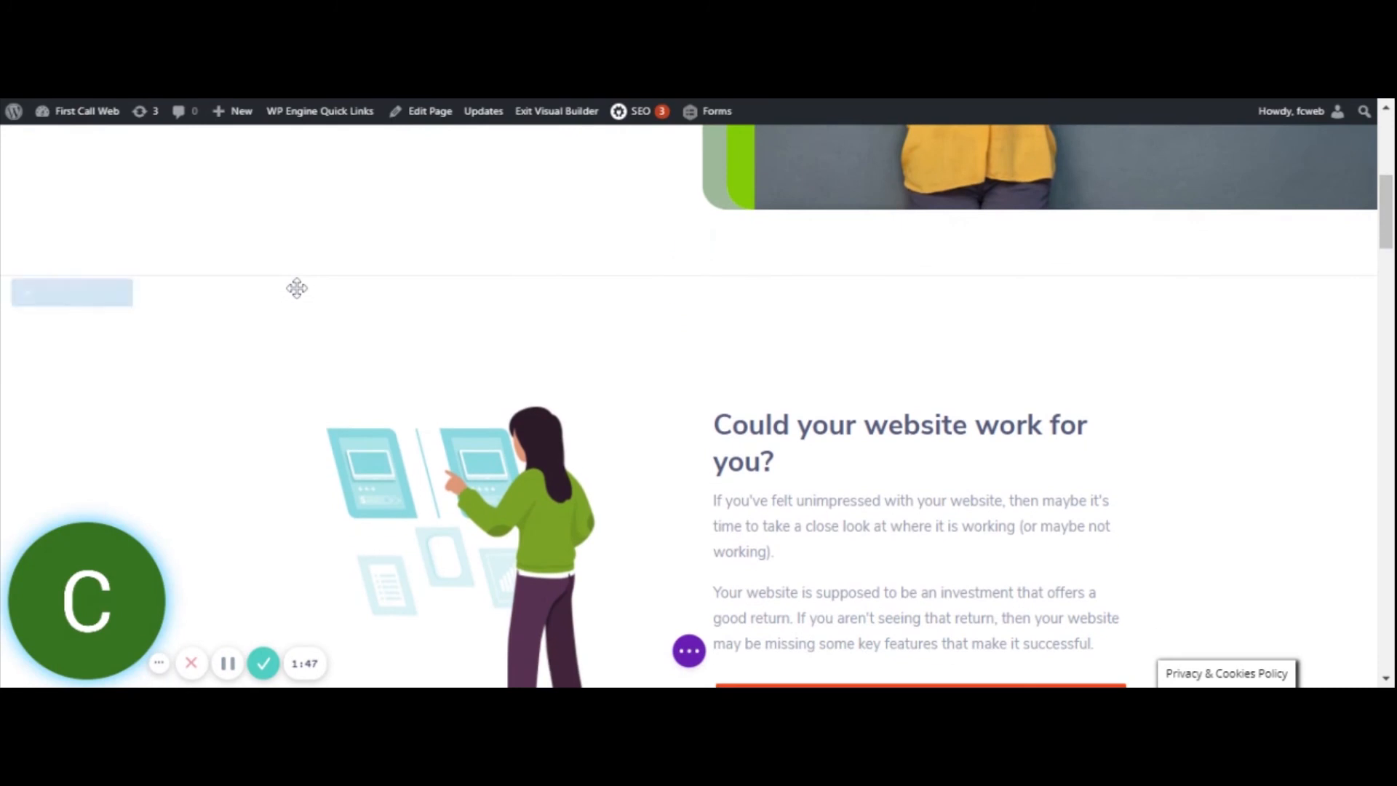
scroll(313, 289, "down", 8)
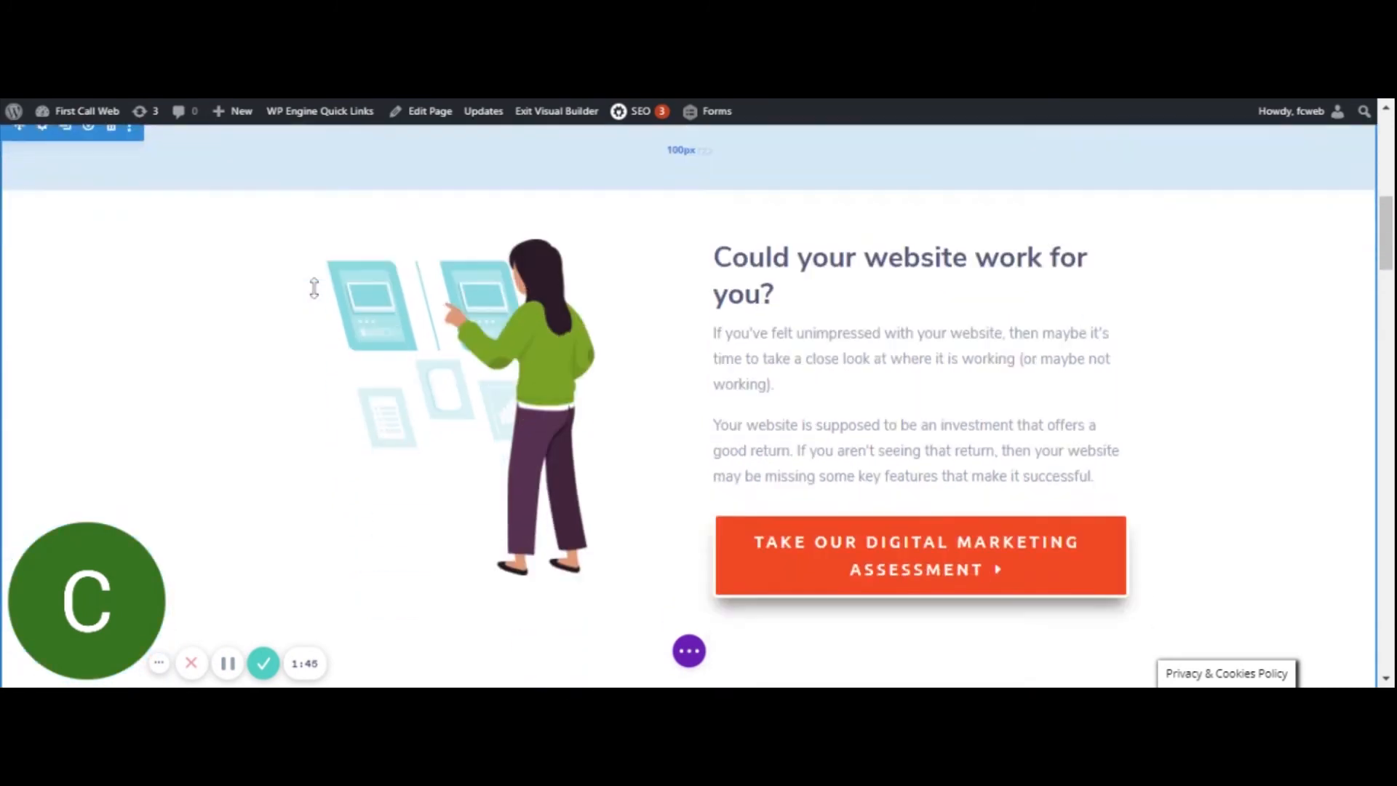
scroll(313, 289, "down", 5)
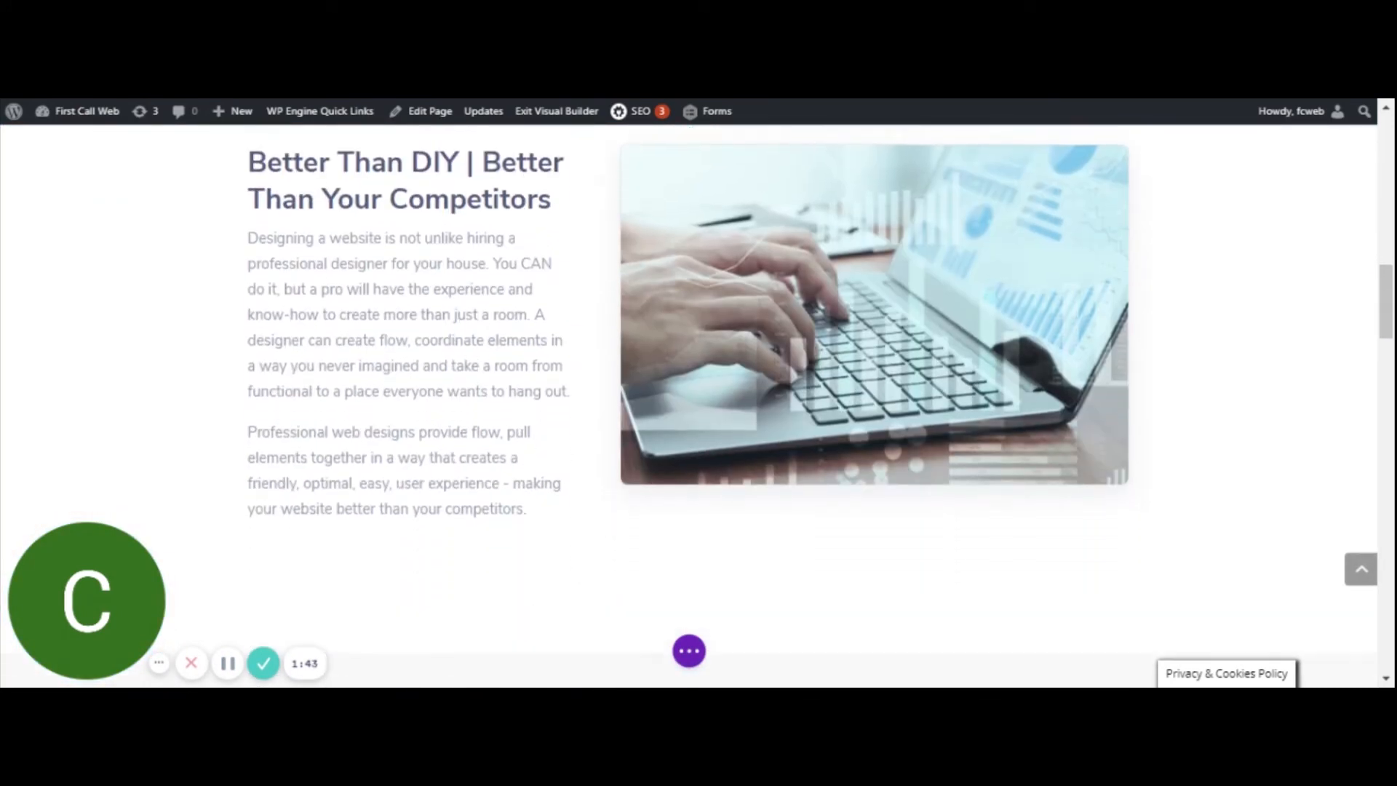
scroll(312, 288, "up", 2)
scroll(312, 289, "down", 4)
scroll(312, 288, "down", 7)
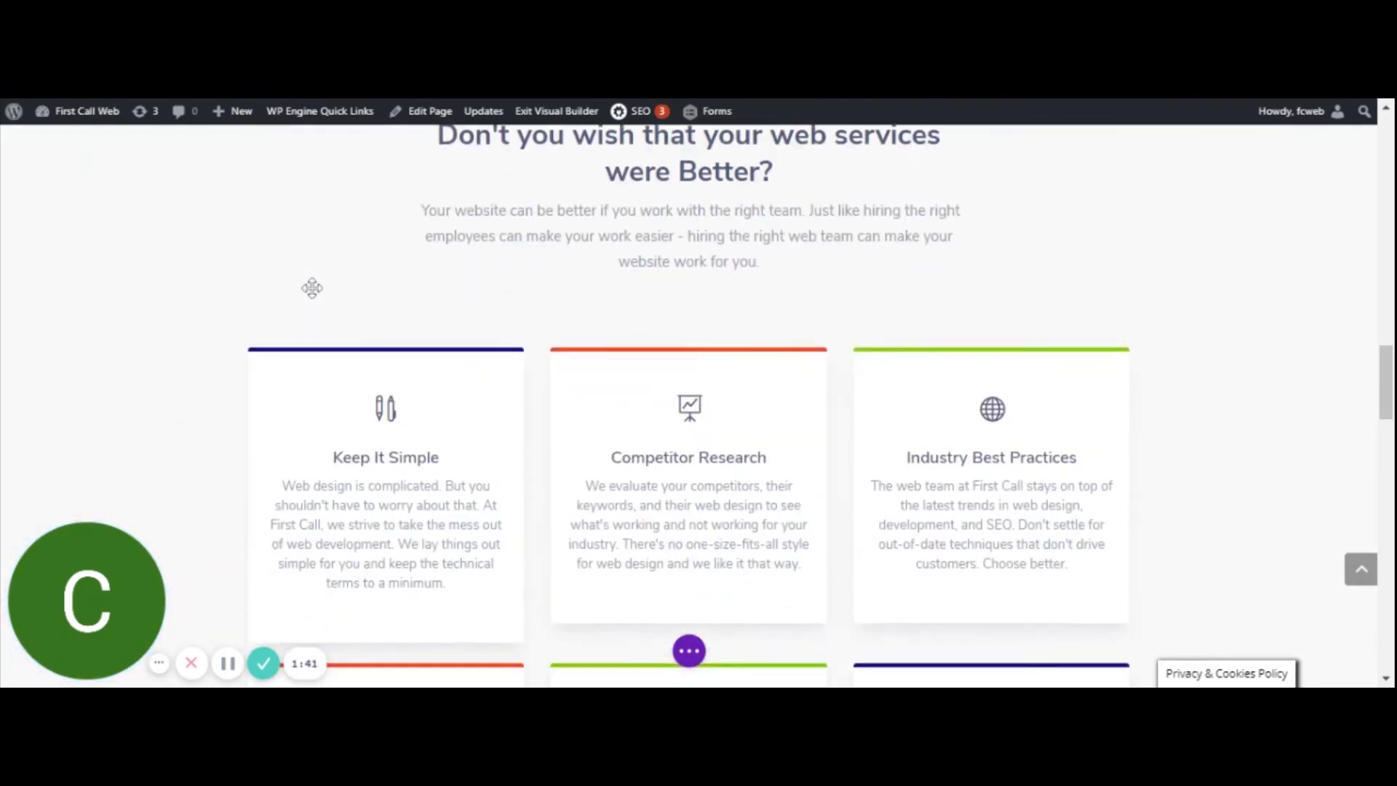
scroll(880, 488, "up", 15)
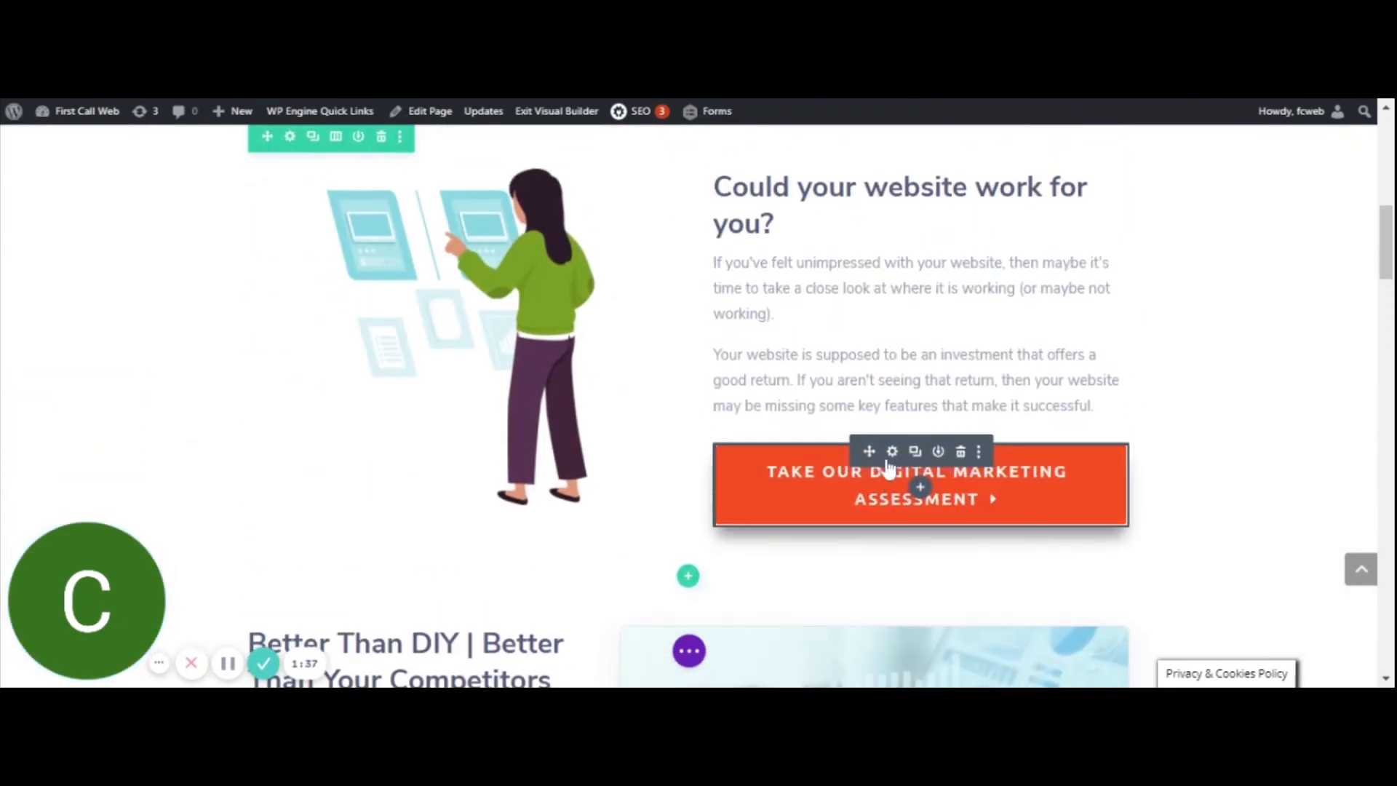
- Open the settings of the digital marketing assessment button, examine its button text and link options, and save the settings
left_click(893, 452)
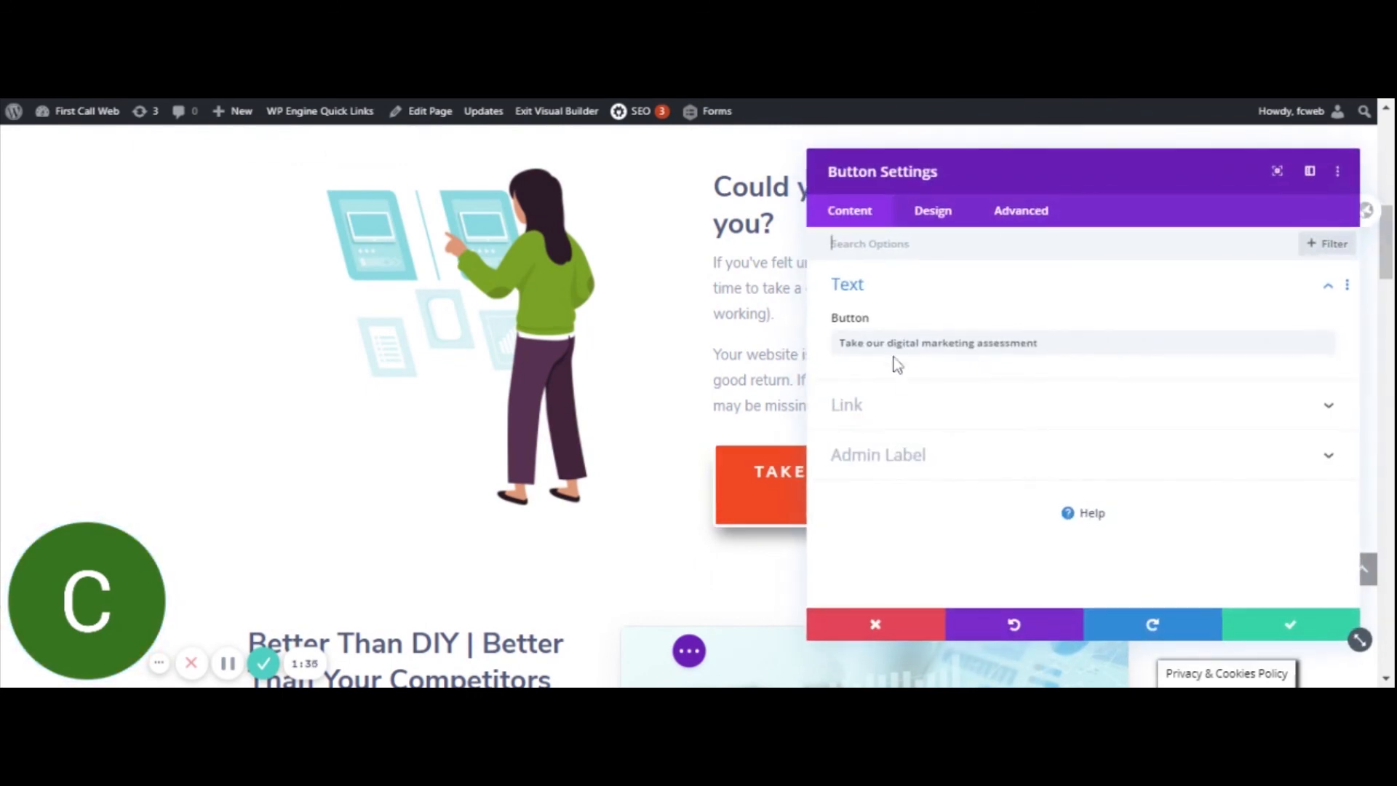
left_click_drag(839, 343, 1037, 342)
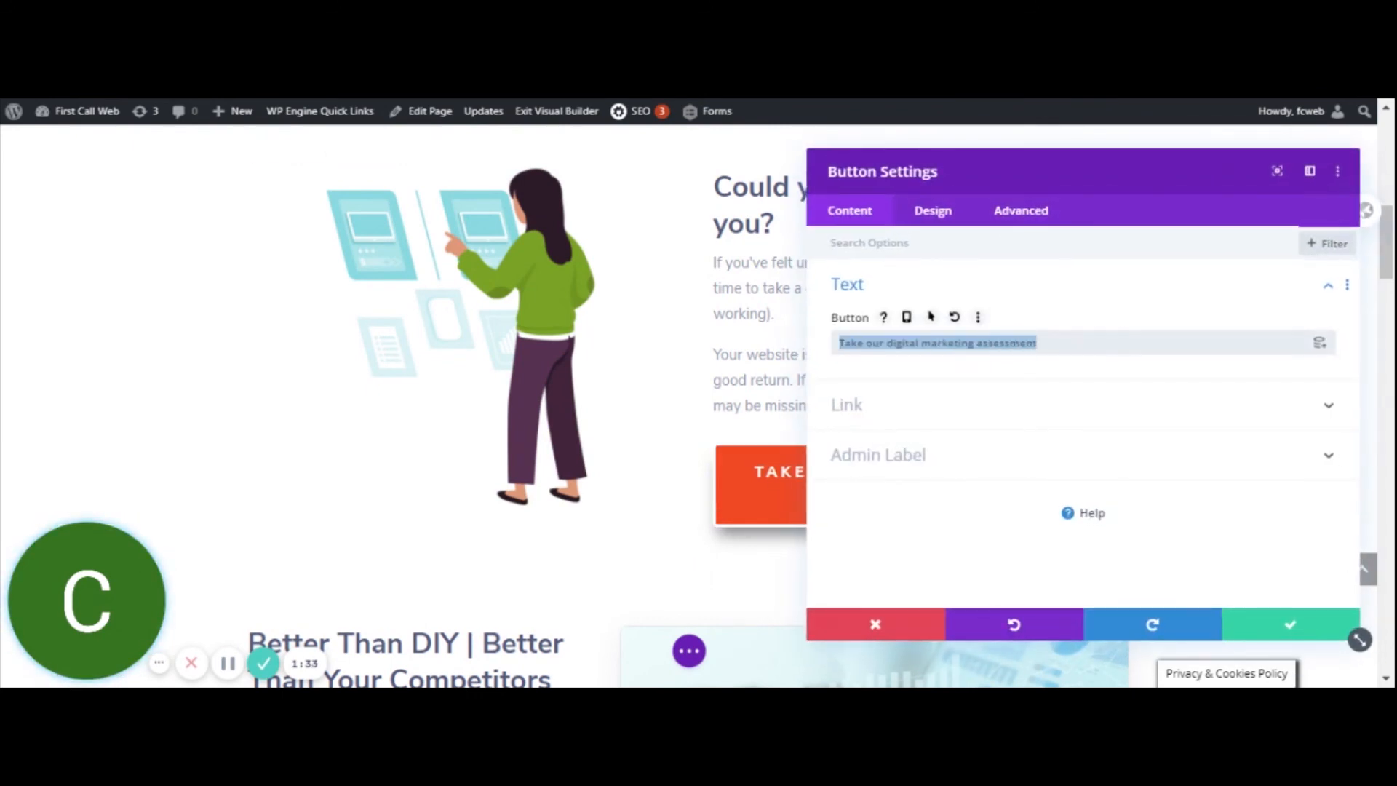
left_click(865, 406)
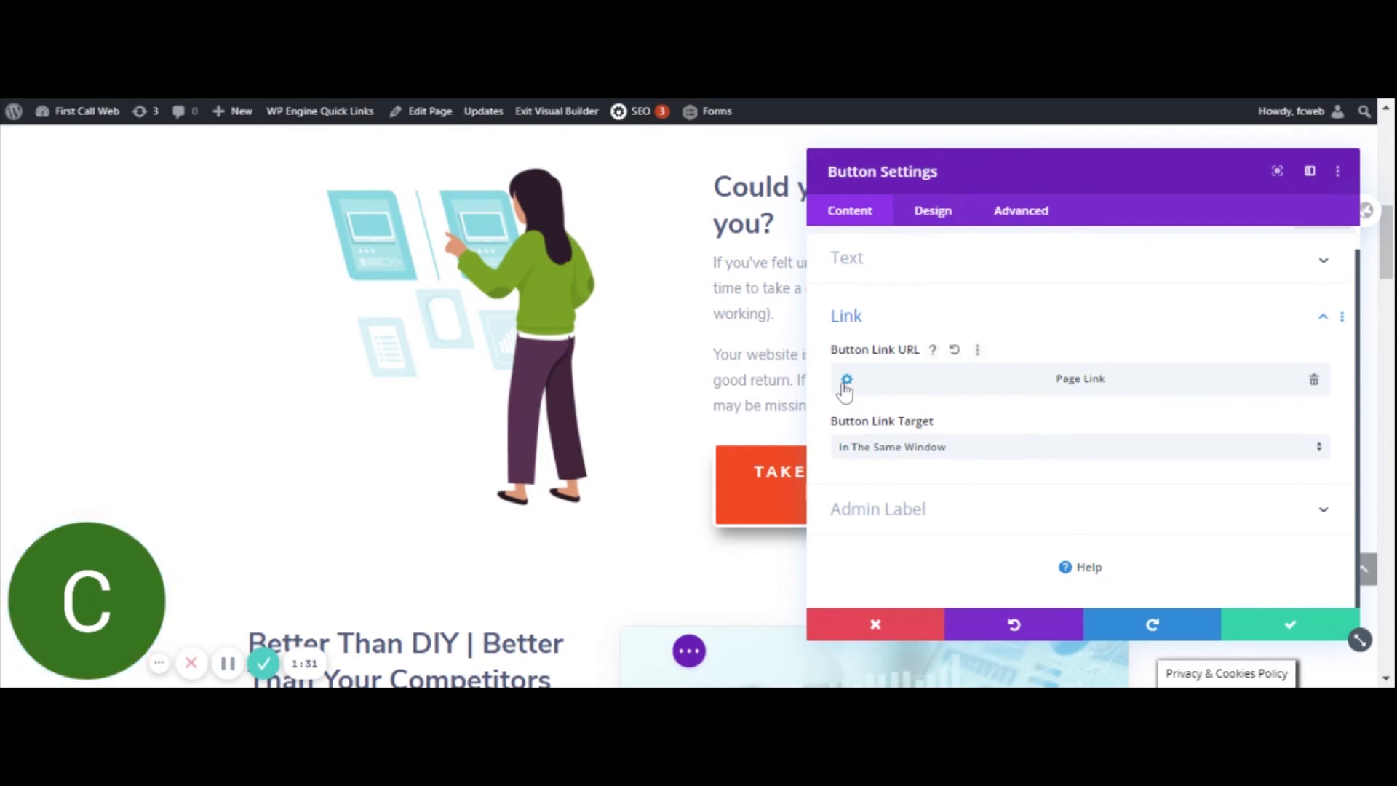
left_click(863, 319)
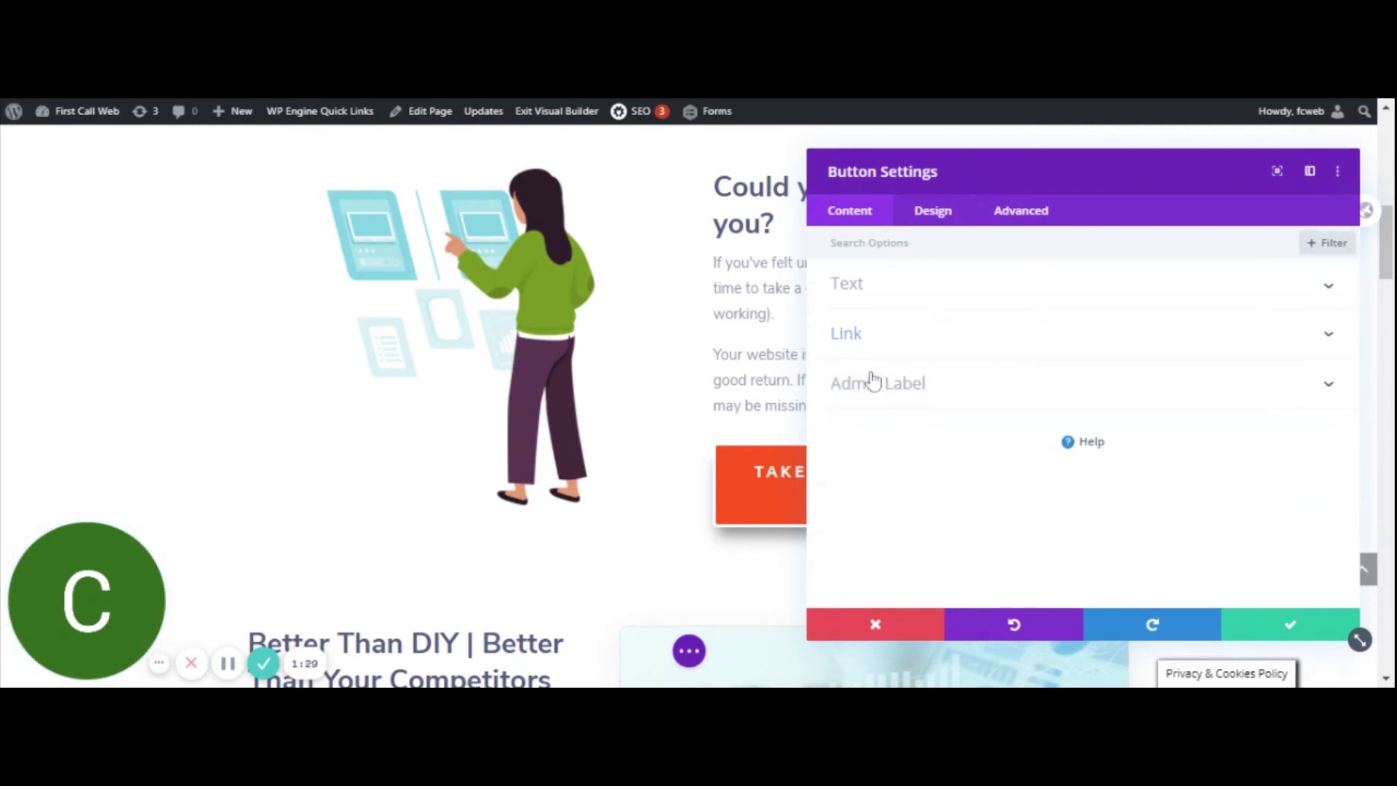
left_click(867, 337)
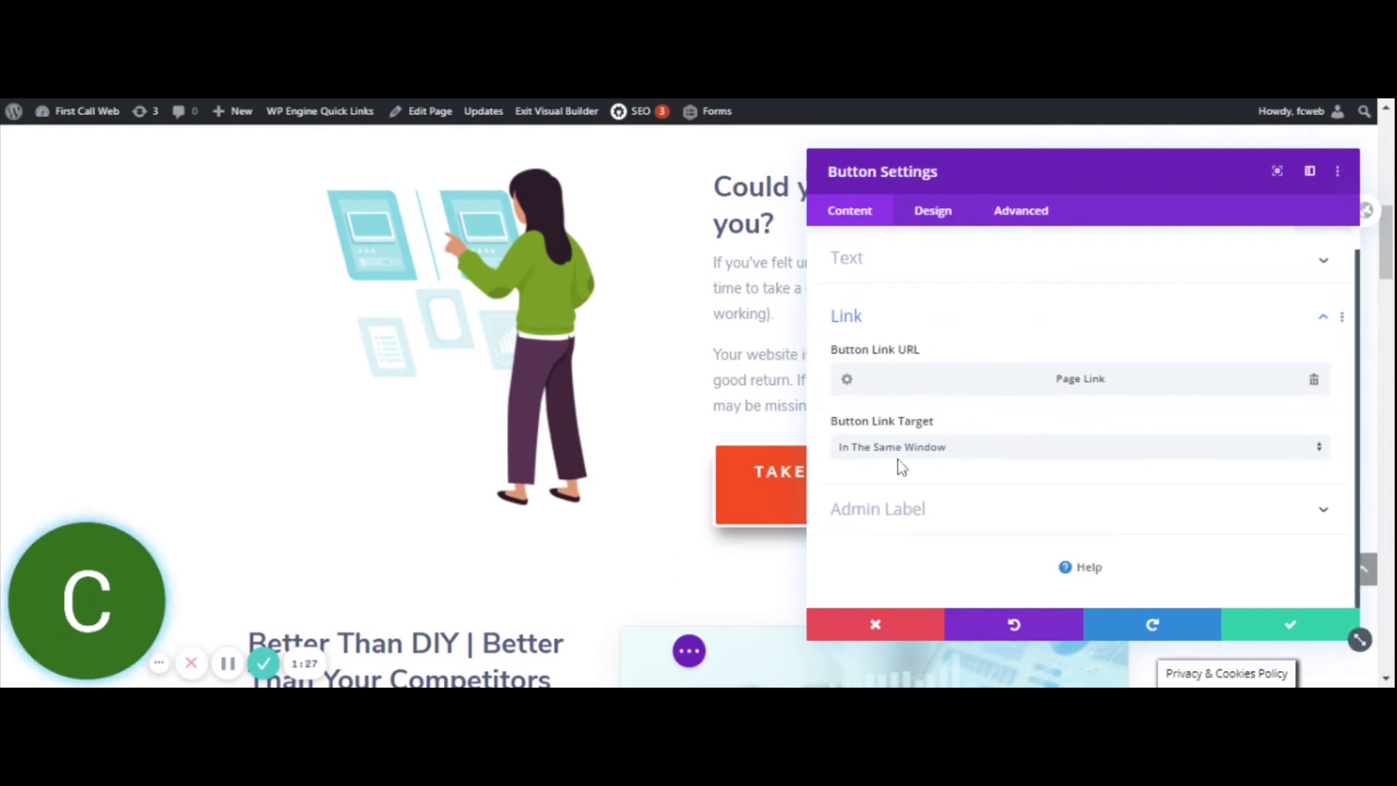
left_click(1260, 634)
scroll(264, 384, "down", 2)
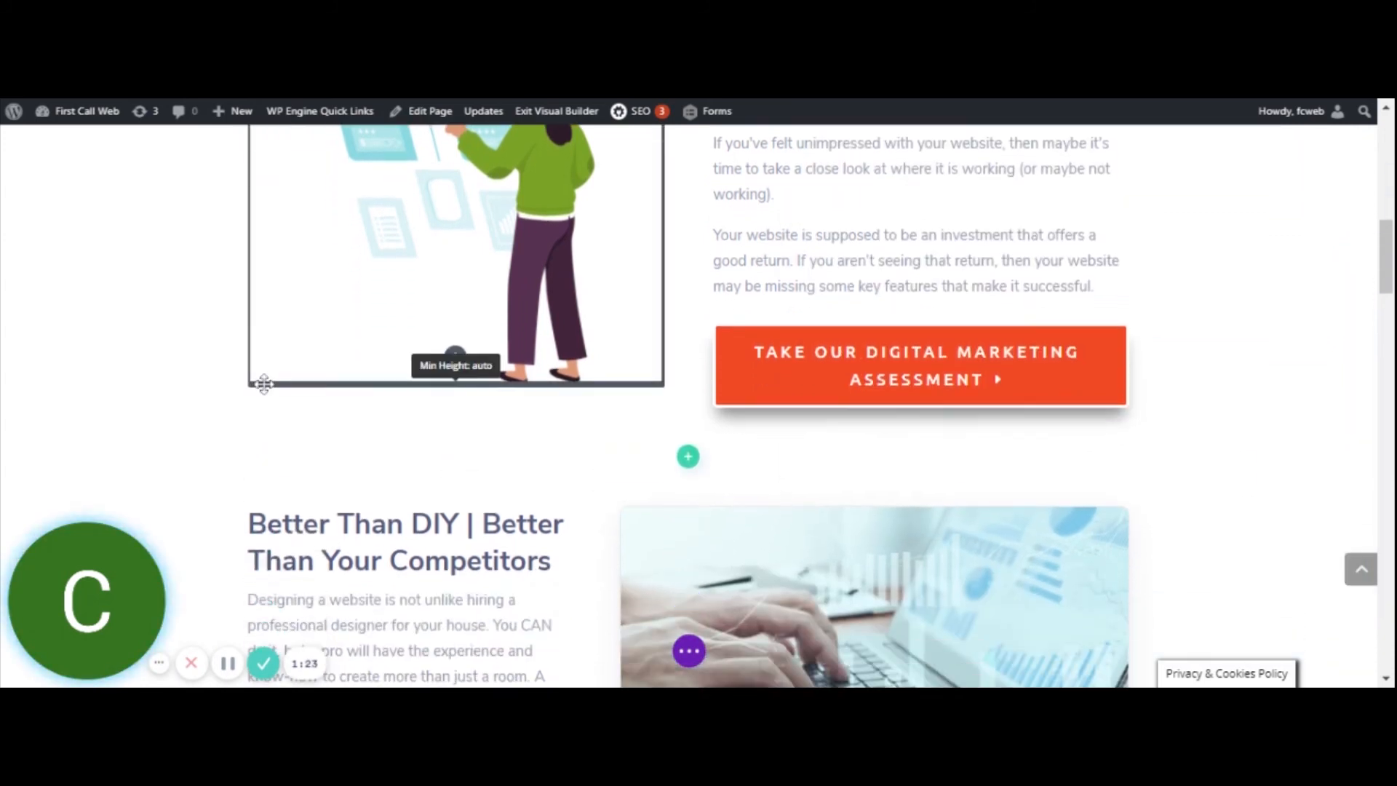
scroll(263, 383, "up", 1)
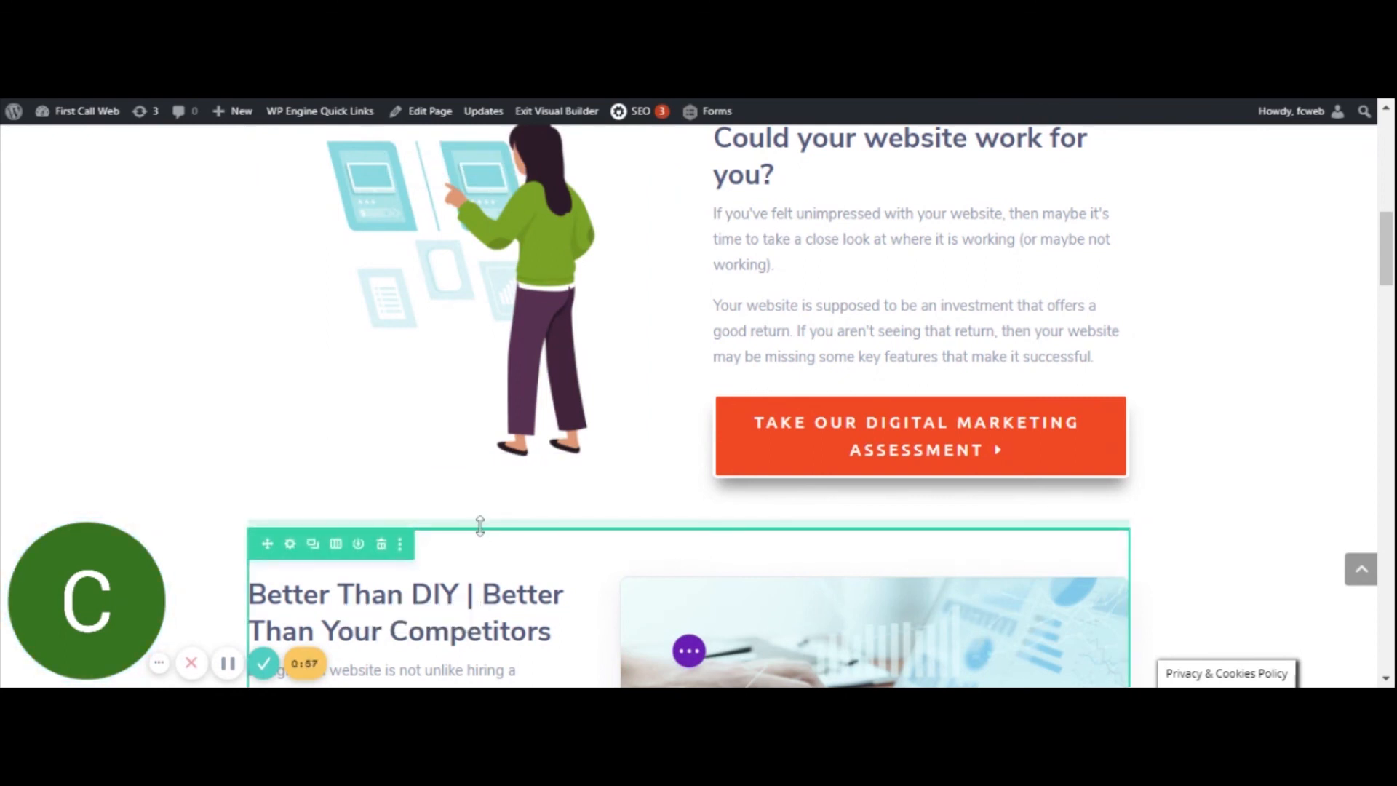
scroll(478, 530, "down", 5)
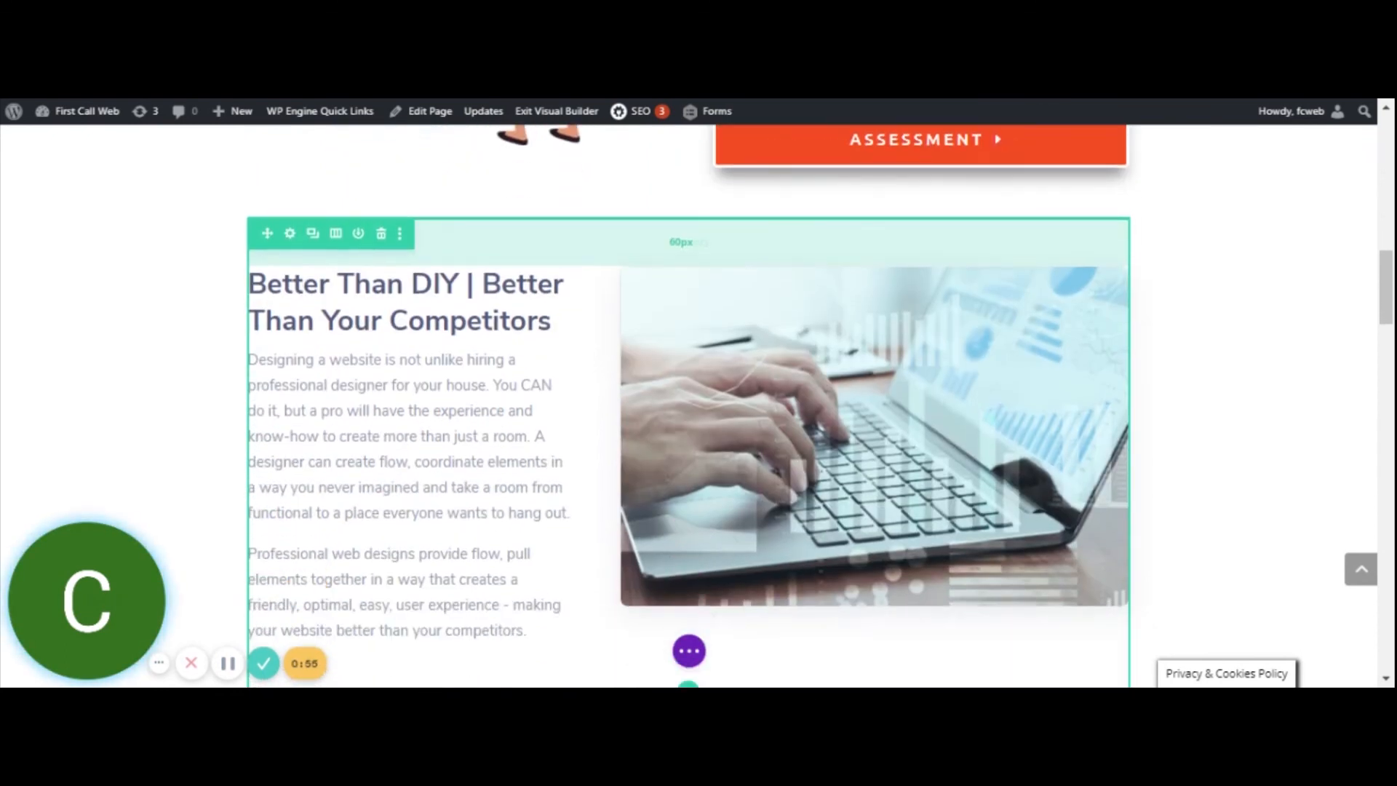